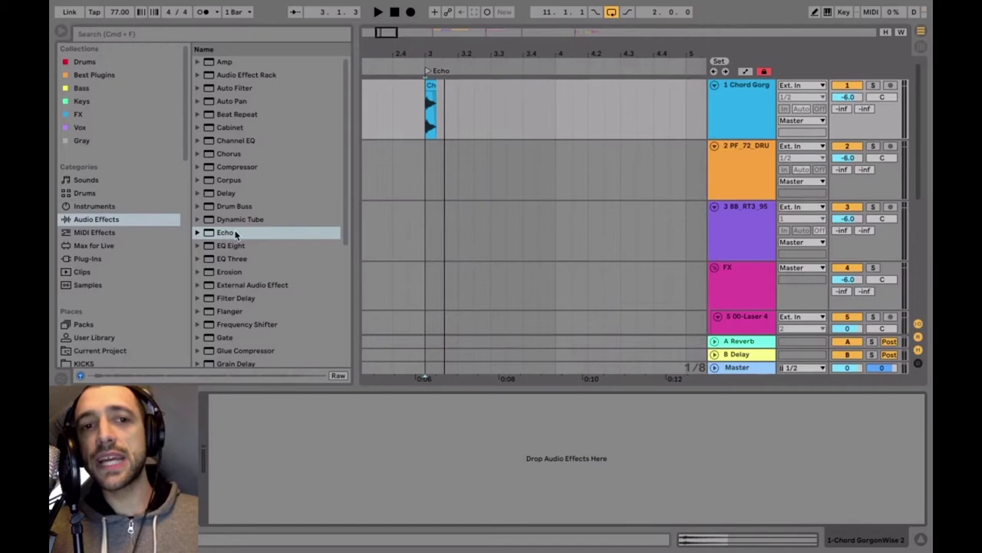
Drop Echo onto the Chord track and play the dry chords from the clip start
{"action": "left_click_drag", "start_coordinate": [219, 233], "coordinate": [463, 130]}
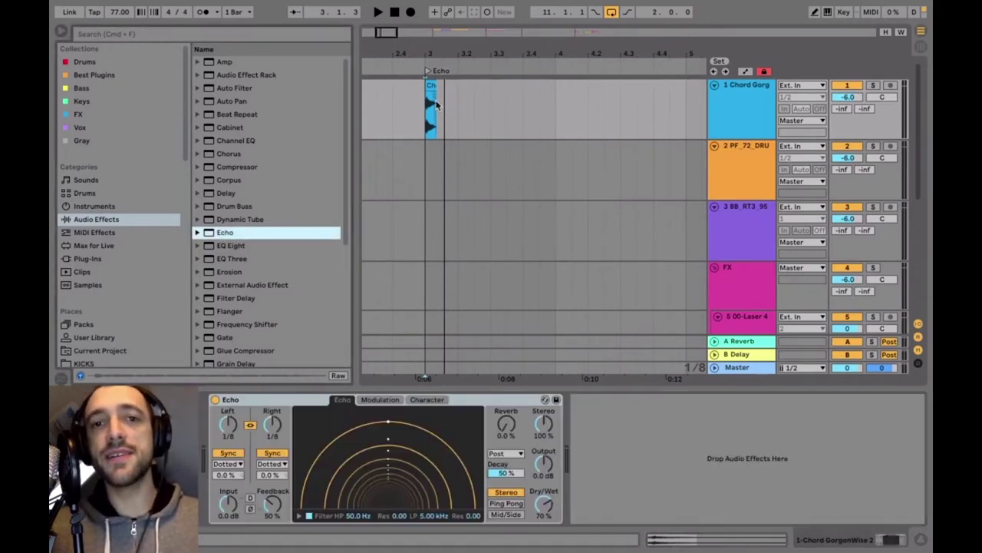
{"action": "left_click", "coordinate": [289, 402]}
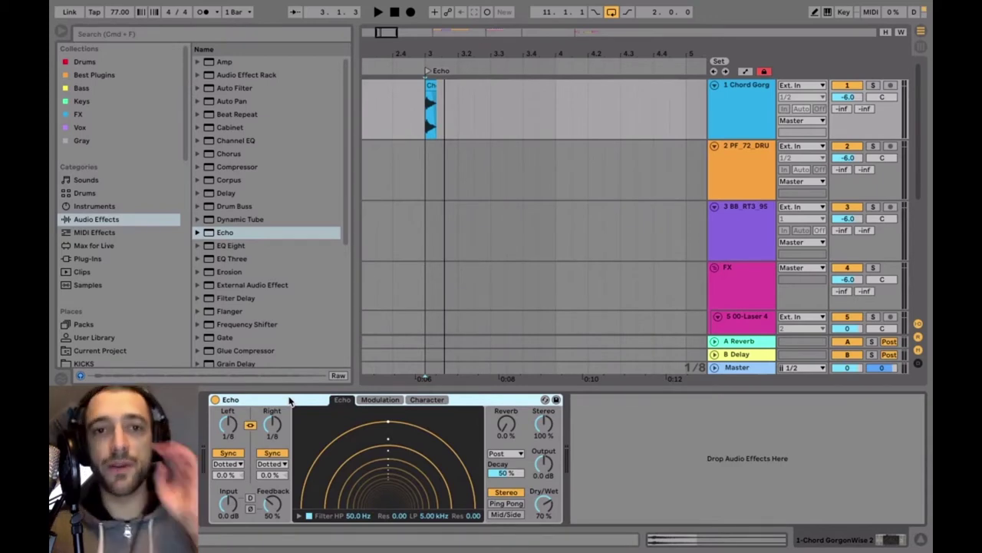
{"action": "left_click", "coordinate": [426, 129]}
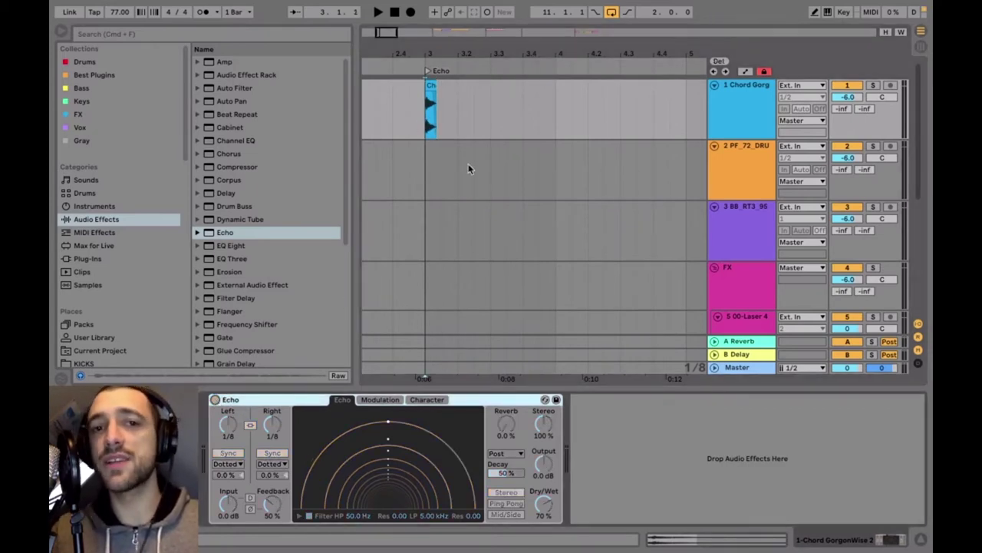
{"action": "key", "text": "space"}
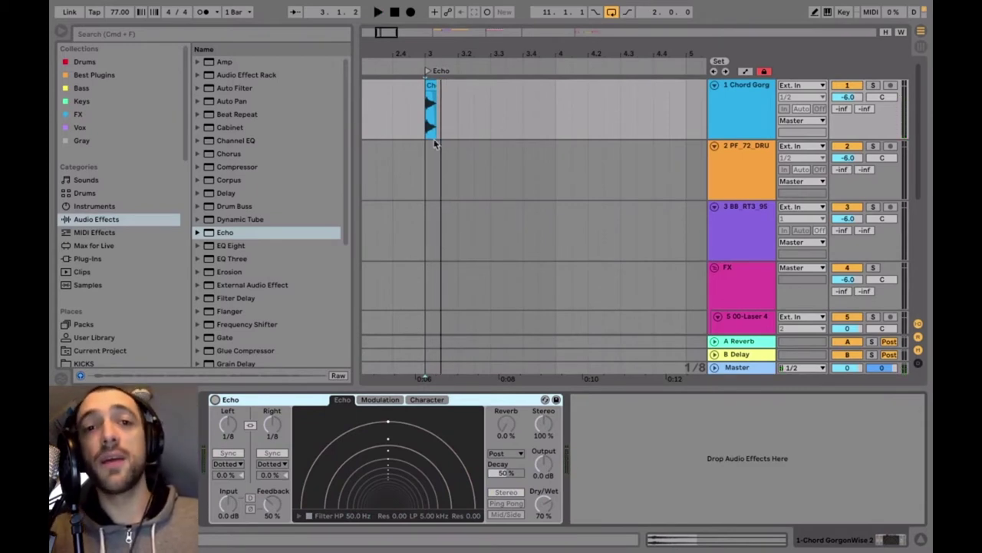
Turn the Echo on, type 50 into its Dry/Wet field, and audition the chords
{"action": "left_click", "coordinate": [215, 400]}
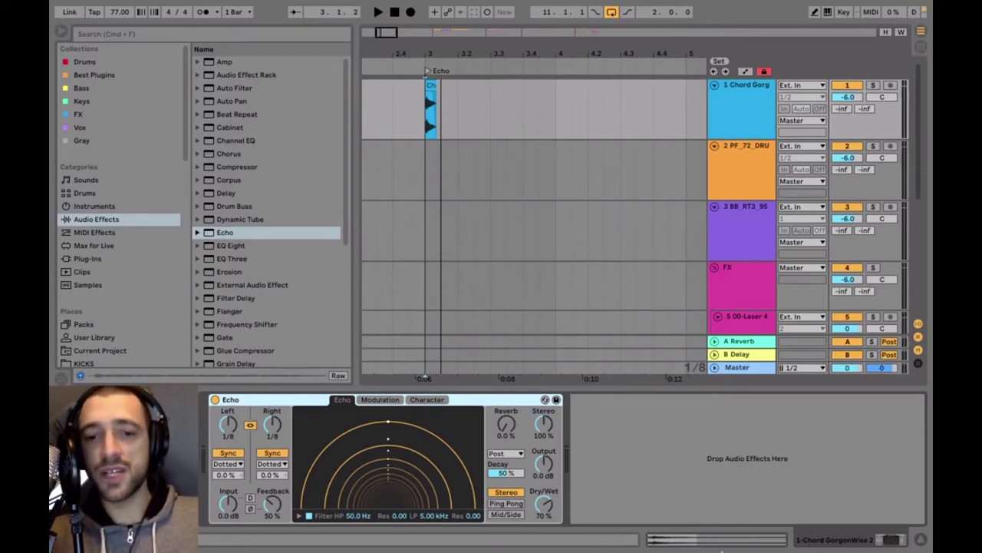
{"action": "left_click", "coordinate": [545, 508]}
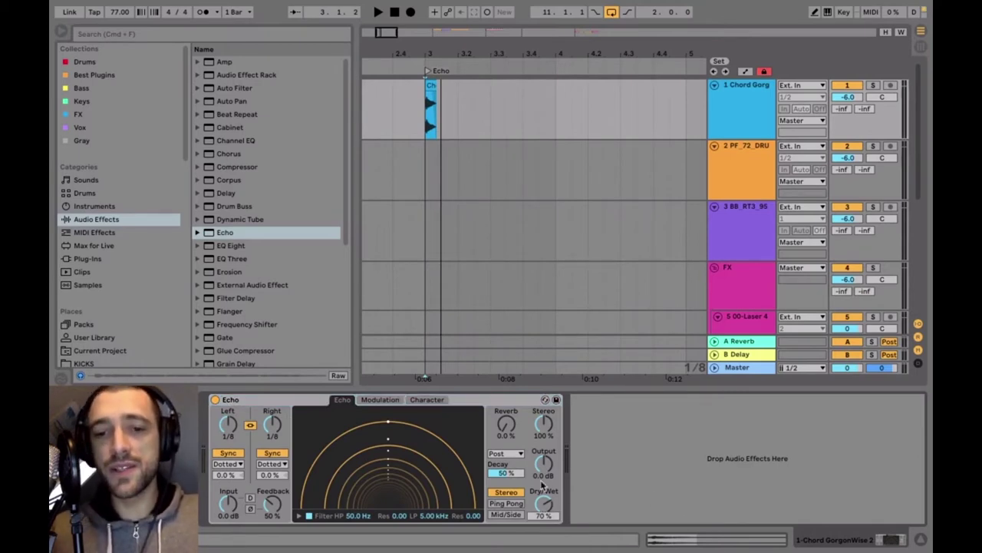
{"action": "left_click", "coordinate": [545, 503]}
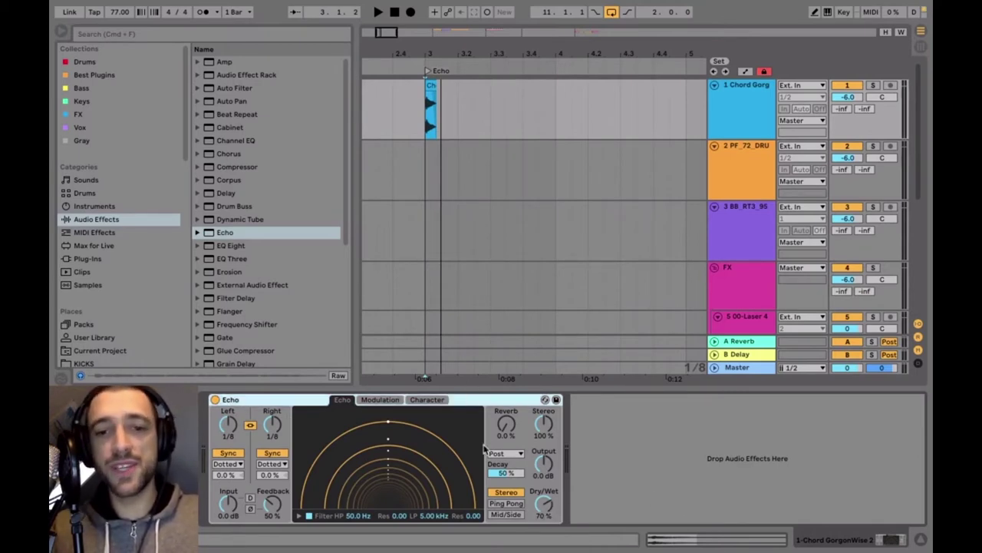
{"action": "left_click", "coordinate": [540, 505]}
{"action": "type", "text": "50"}
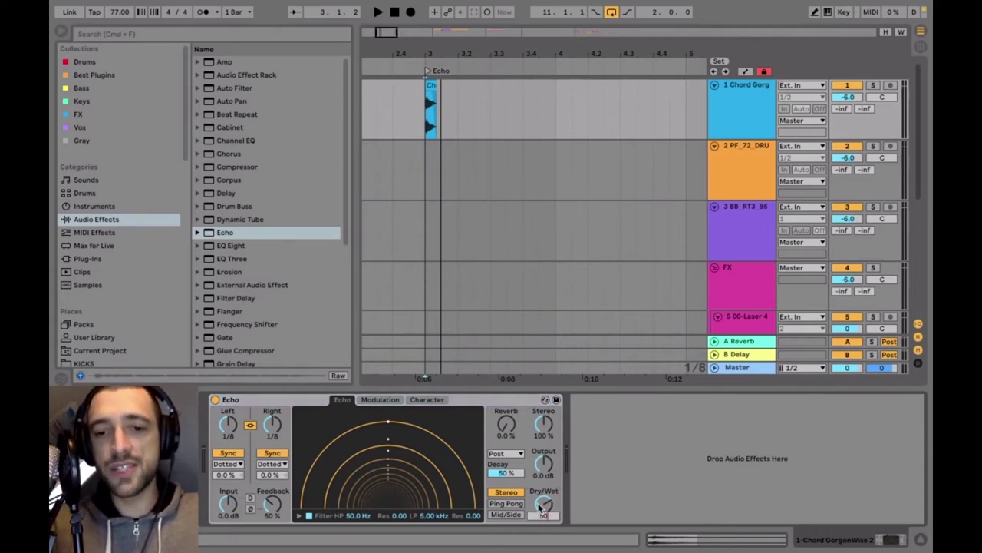
{"action": "key", "text": "Return"}
{"action": "key", "text": "space"}
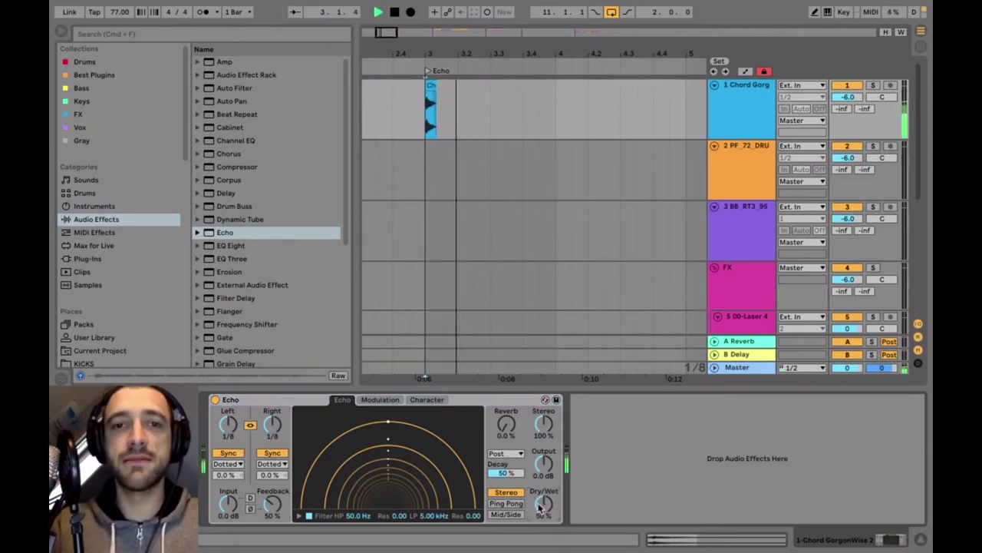
{"action": "key", "text": "space"}
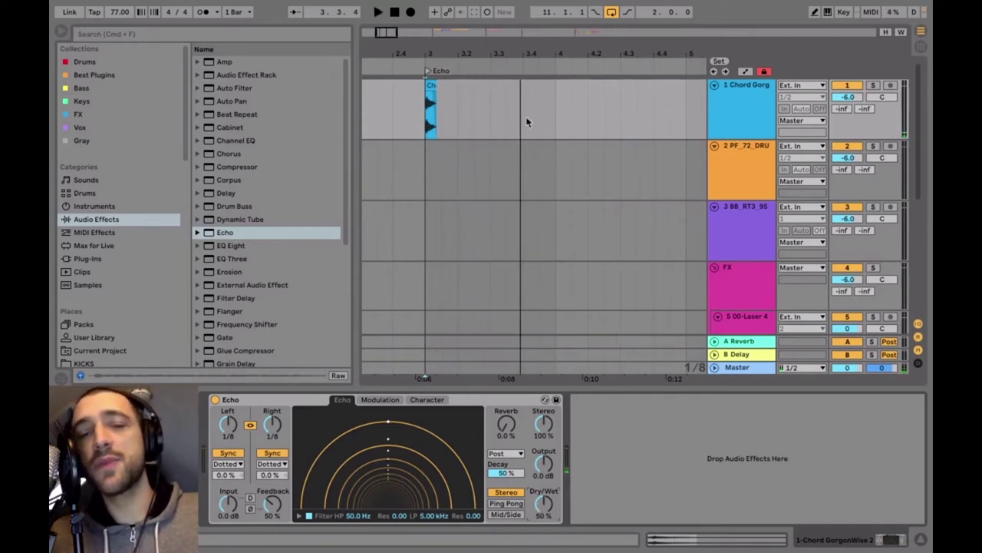
Switch Echo to millisecond delay times, set both linked channels to 263 ms, and audition
{"action": "left_click", "coordinate": [430, 127]}
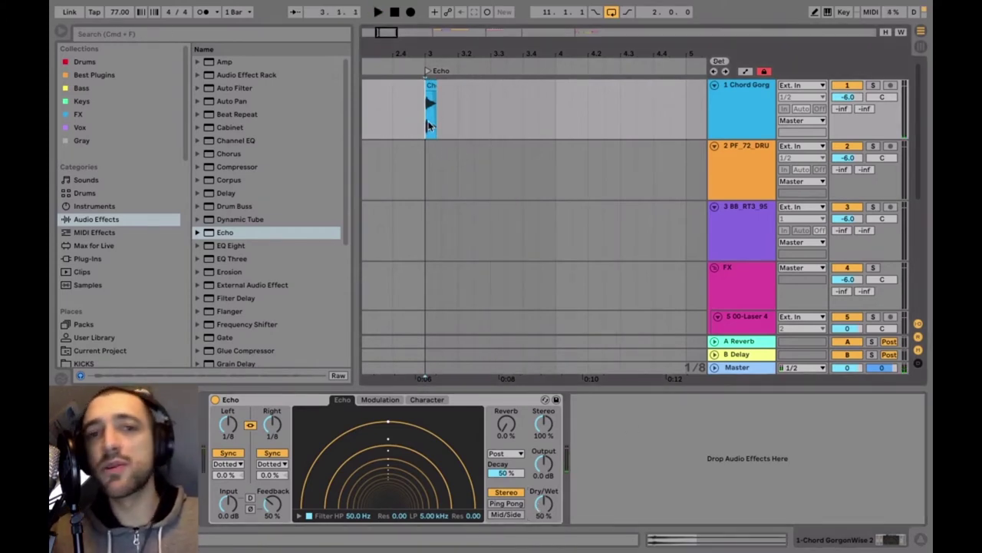
{"action": "left_click", "coordinate": [272, 454]}
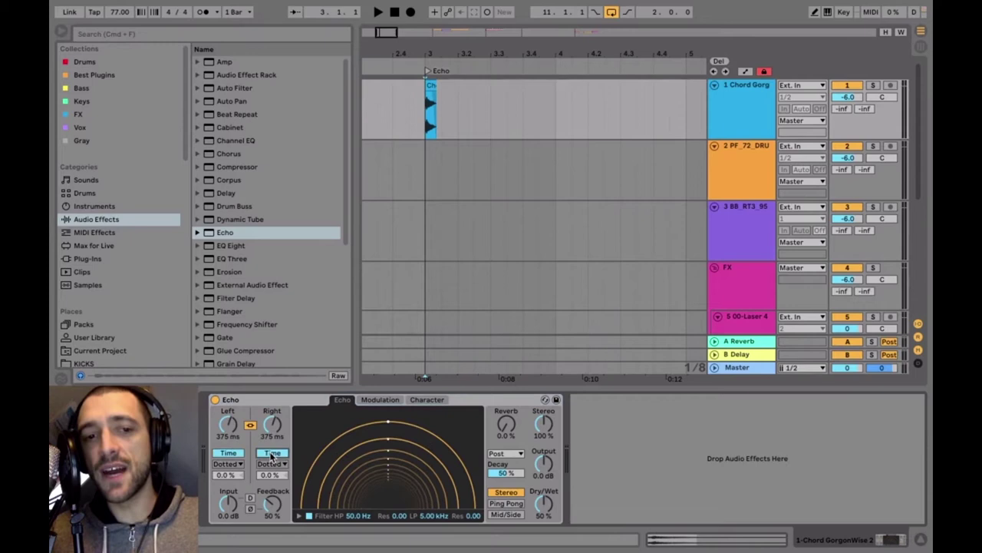
{"action": "left_click_drag", "start_coordinate": [271, 424], "coordinate": [276, 434]}
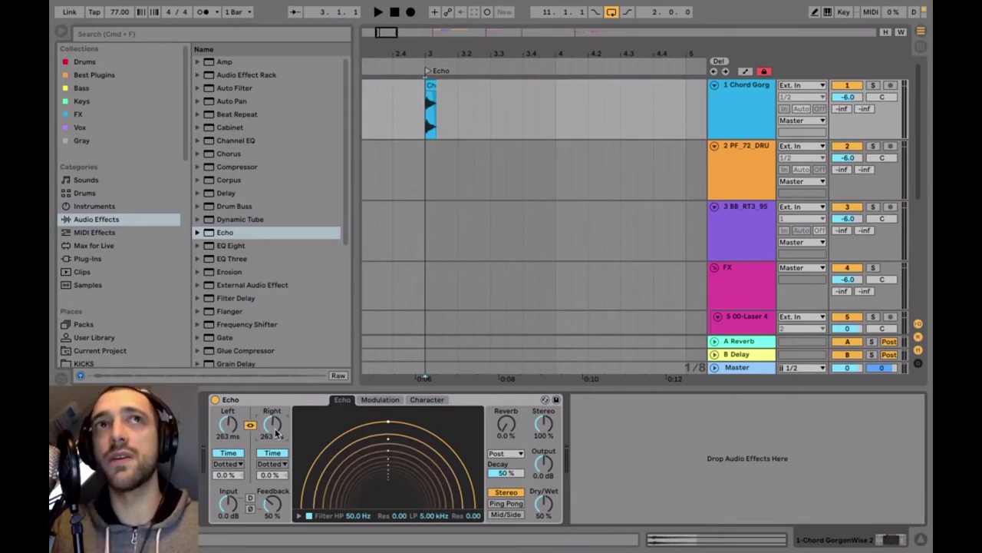
{"action": "key", "text": "space"}
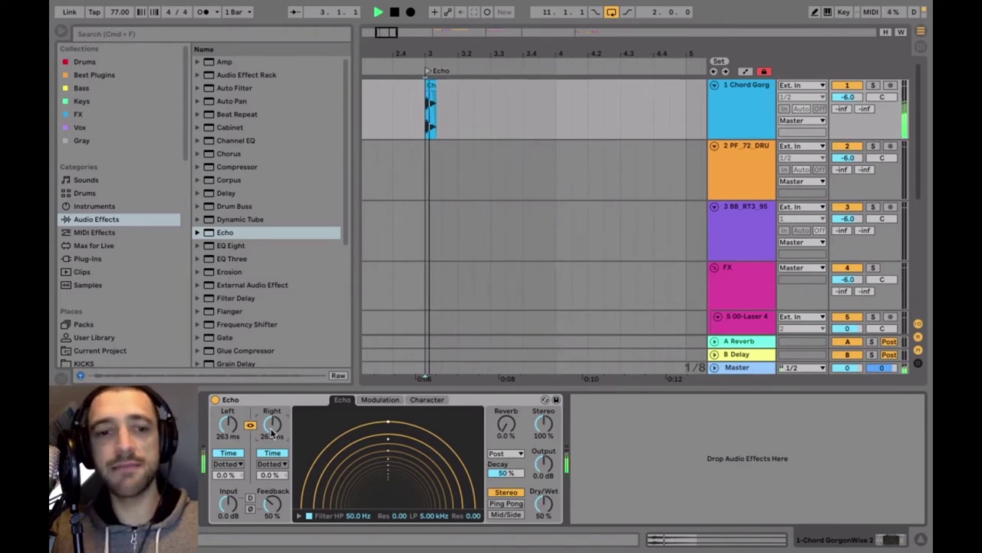
{"action": "key", "text": "space"}
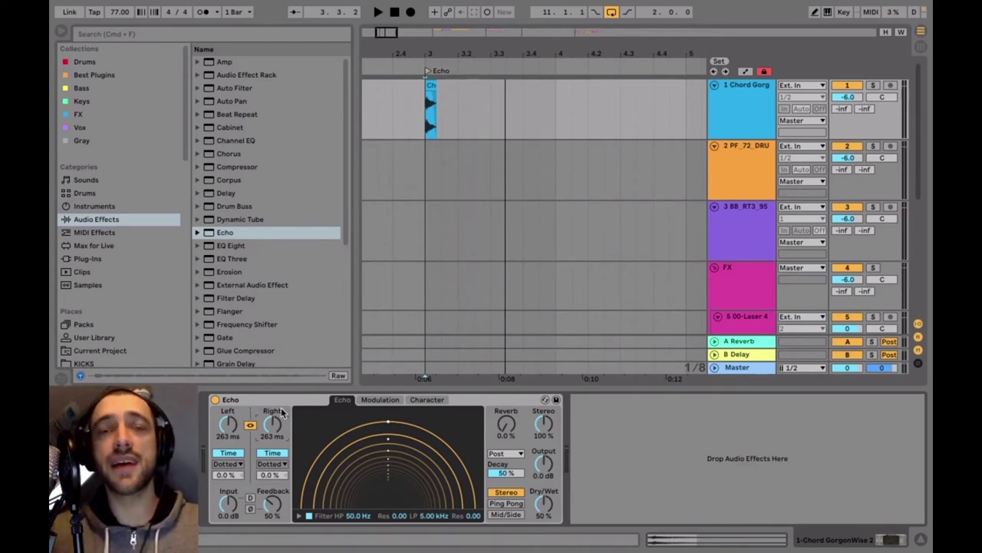
Raise the Echo input to 10 dB, enable drive, and audition the result
{"action": "left_click", "coordinate": [269, 401]}
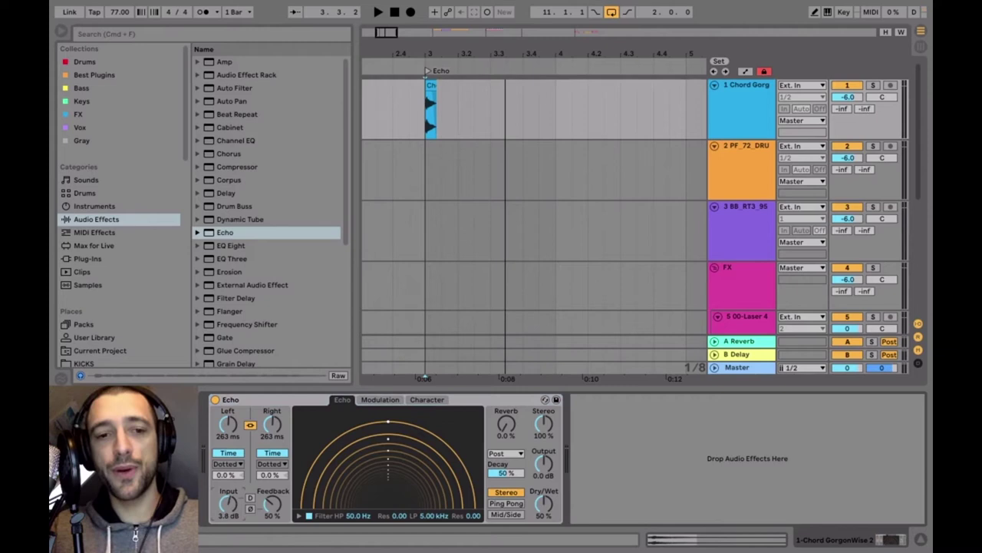
{"action": "left_click_drag", "start_coordinate": [230, 512], "coordinate": [230, 503]}
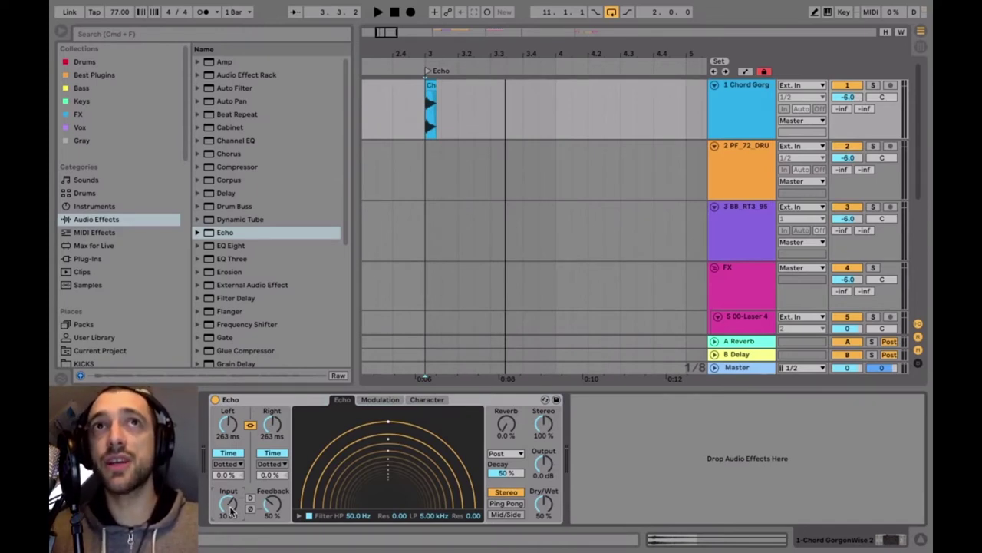
{"action": "key", "text": "space"}
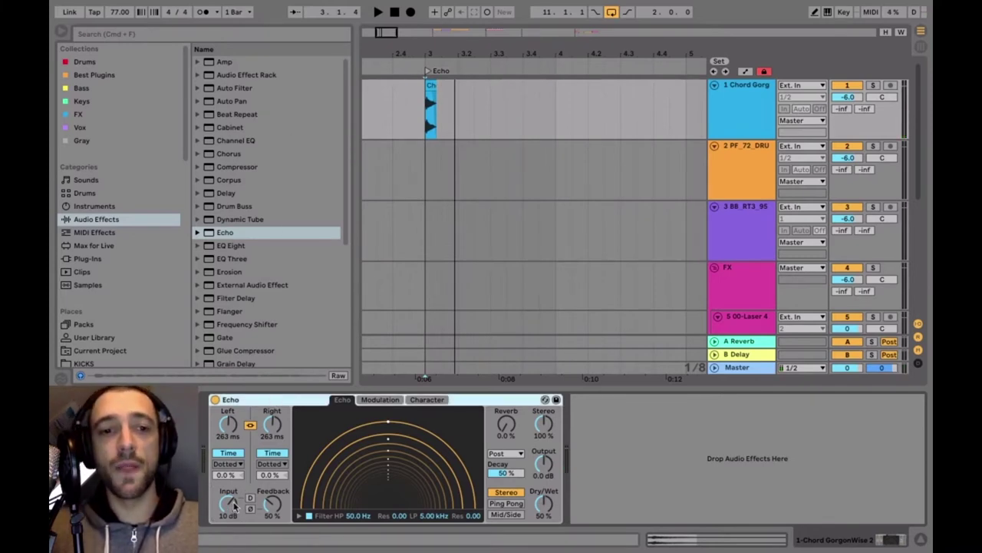
{"action": "key", "text": "space"}
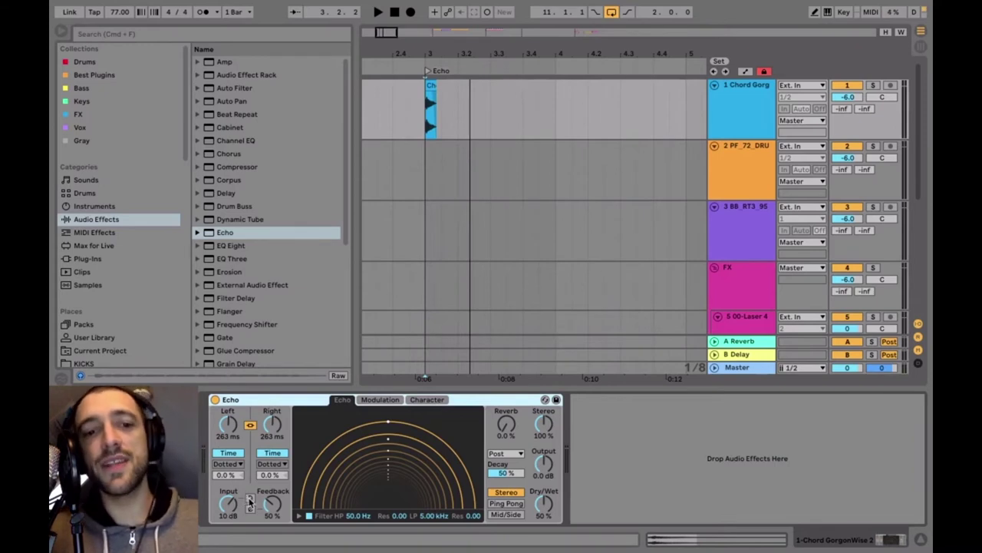
{"action": "left_click", "coordinate": [249, 499]}
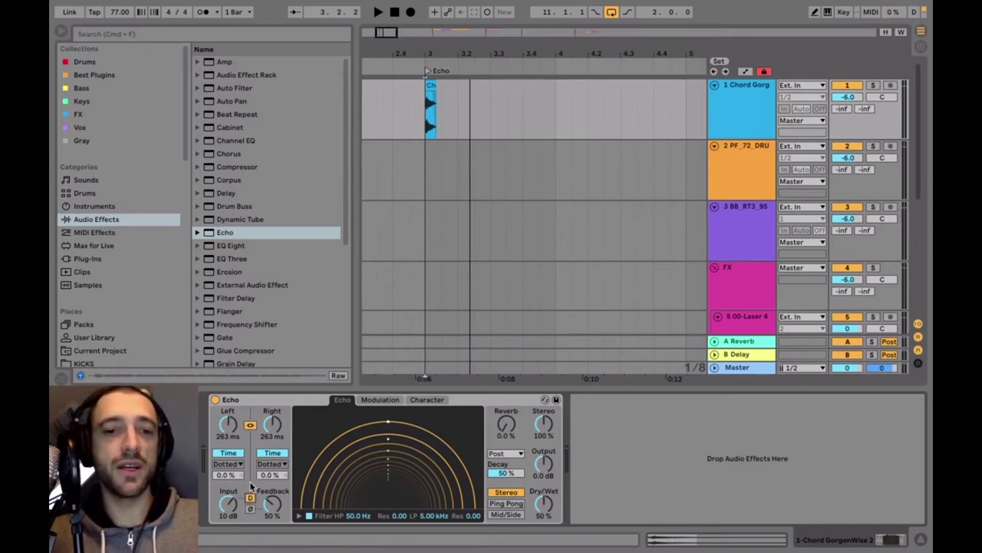
{"action": "key", "text": "space"}
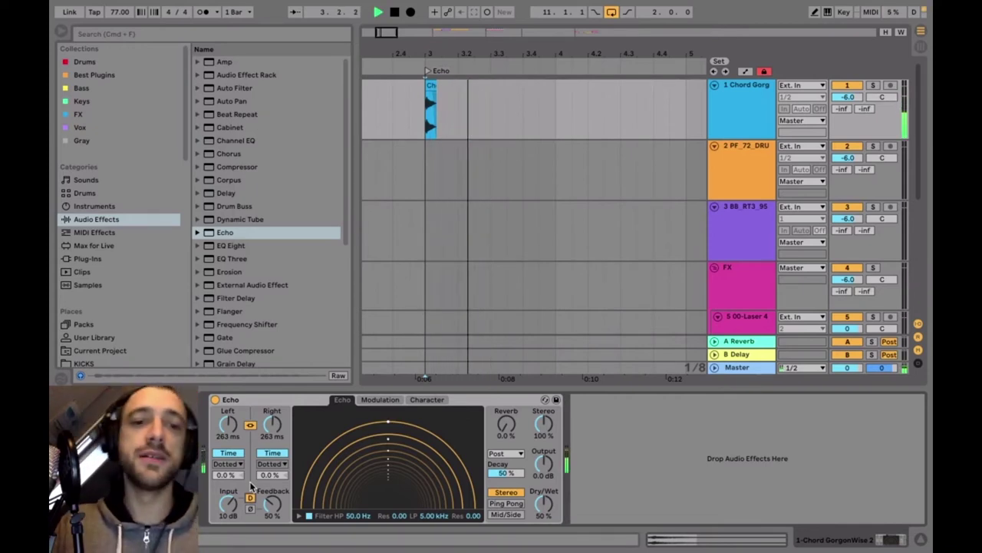
{"action": "key", "text": "space"}
Lower the Echo output to -10 dB and play it back
{"action": "left_click", "coordinate": [246, 400]}
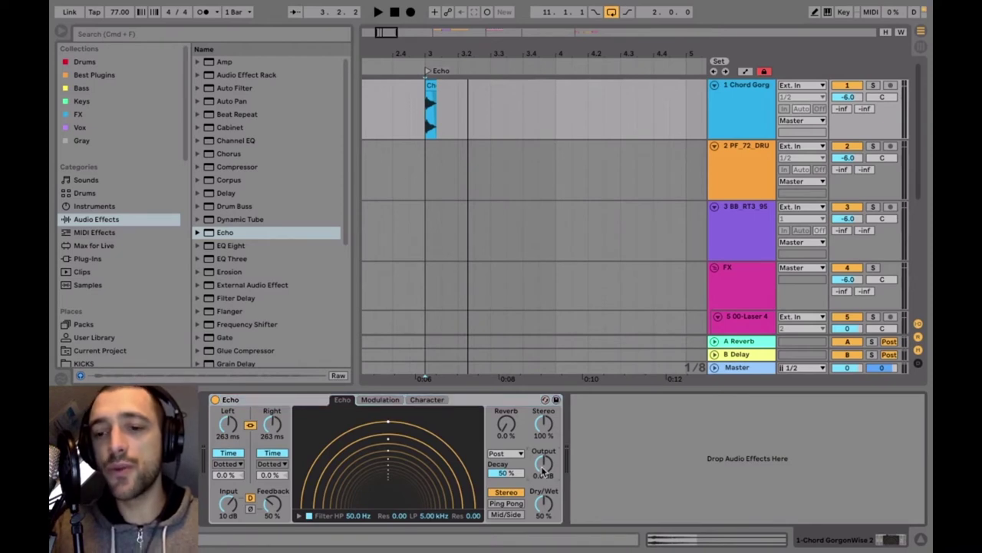
{"action": "left_click_drag", "start_coordinate": [542, 469], "coordinate": [543, 499]}
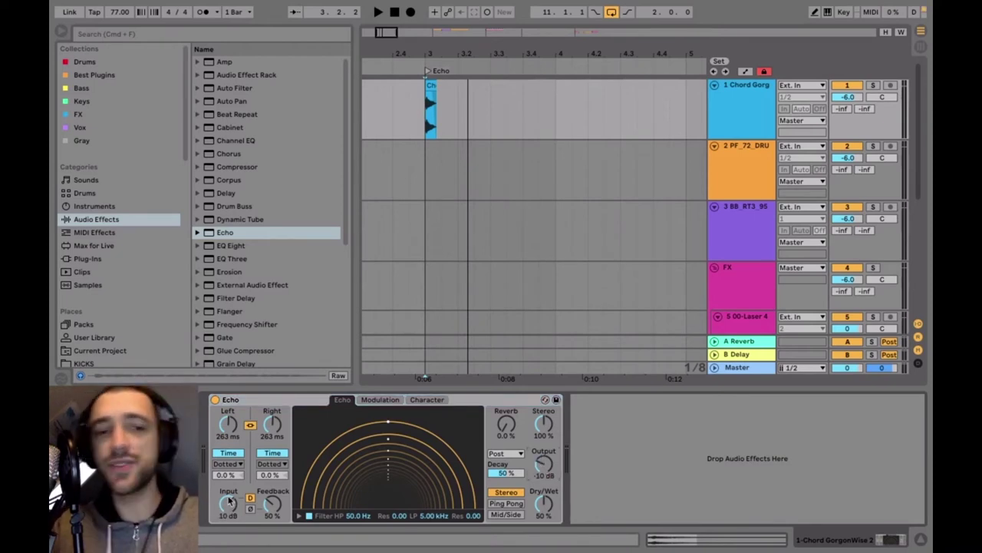
{"action": "left_click", "coordinate": [285, 402]}
{"action": "key", "text": "space"}
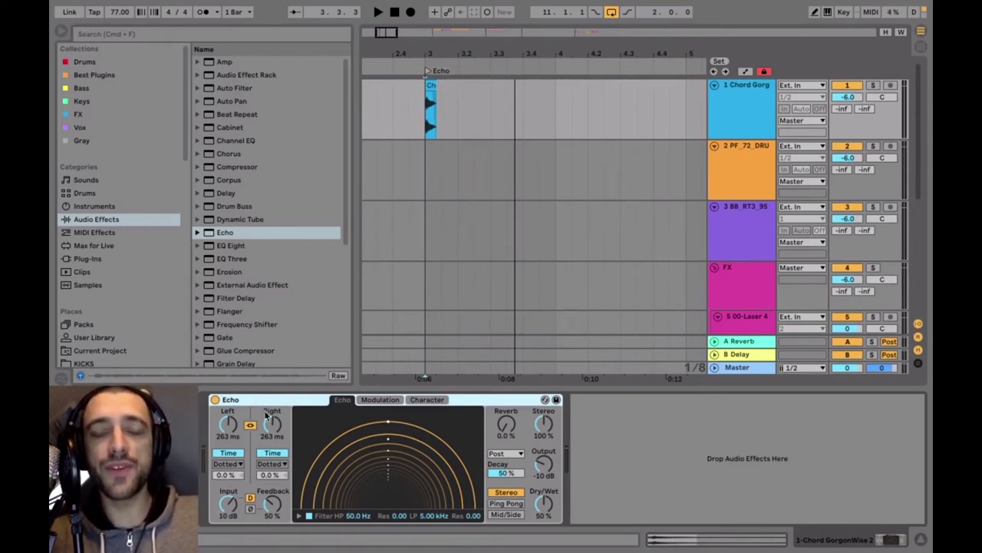
Show the Echo filter, setting high-pass to 445 Hz and low-pass to 2.83 kHz, then play
{"action": "left_click", "coordinate": [298, 516]}
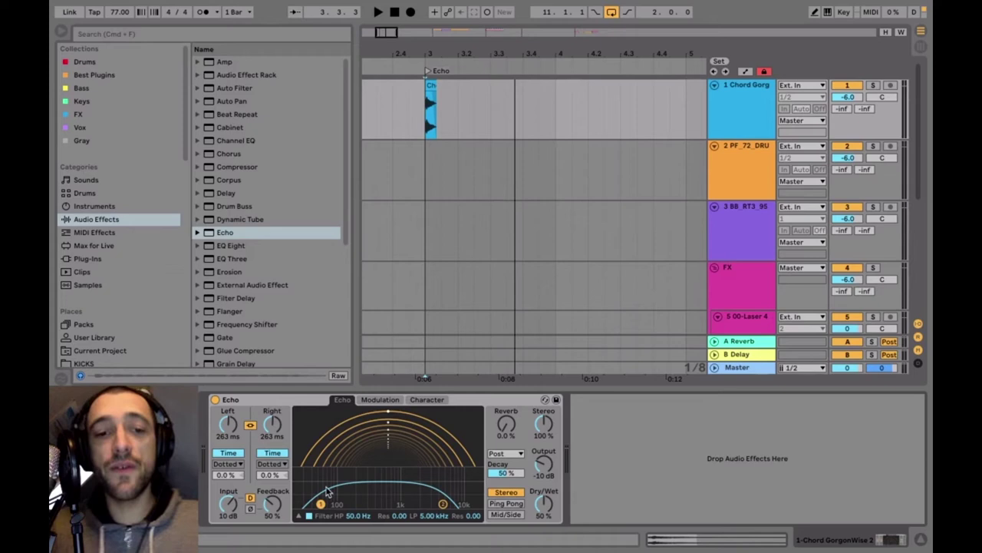
{"action": "left_click_drag", "start_coordinate": [321, 505], "coordinate": [366, 499]}
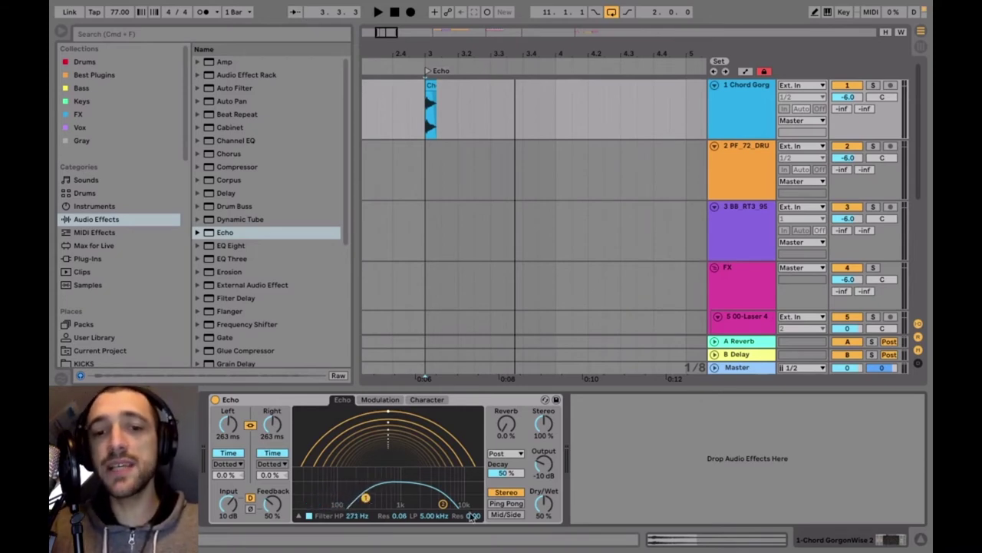
{"action": "left_click_drag", "start_coordinate": [442, 504], "coordinate": [428, 503]}
{"action": "left_click_drag", "start_coordinate": [366, 501], "coordinate": [379, 499]}
{"action": "key", "text": "space"}
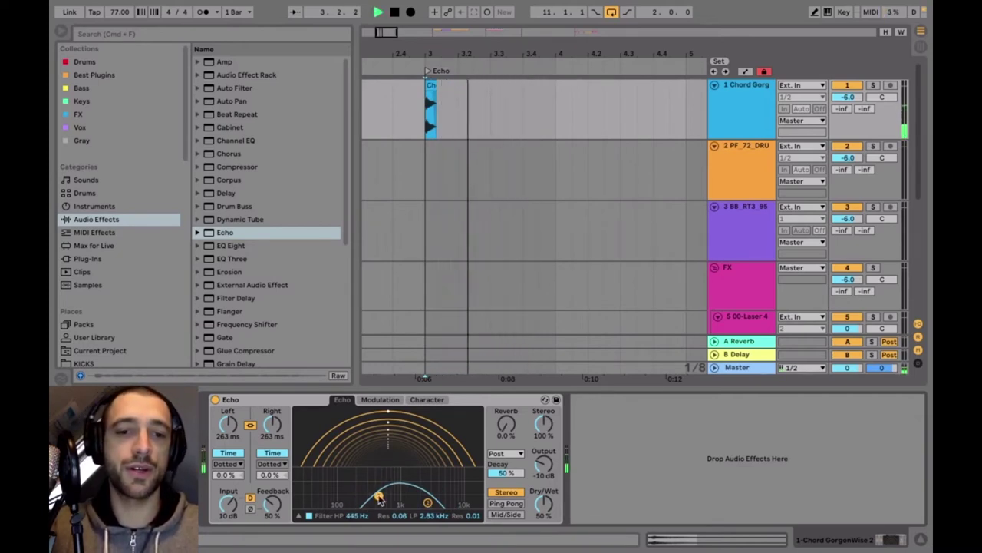
Drag the Echo high-pass handle down to about 271 Hz with resonance near 0.20
{"action": "key", "text": "space"}
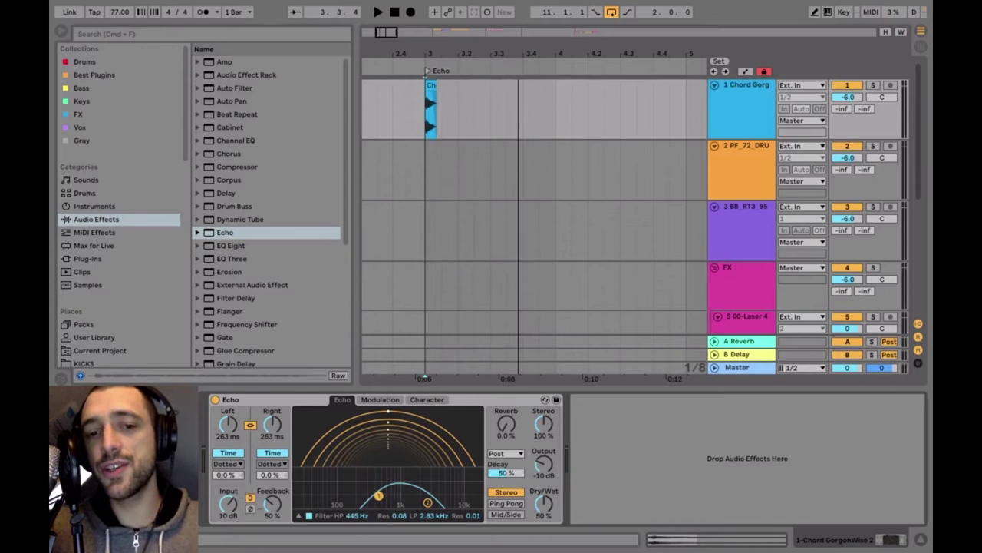
{"action": "left_click_drag", "start_coordinate": [378, 496], "coordinate": [362, 482]}
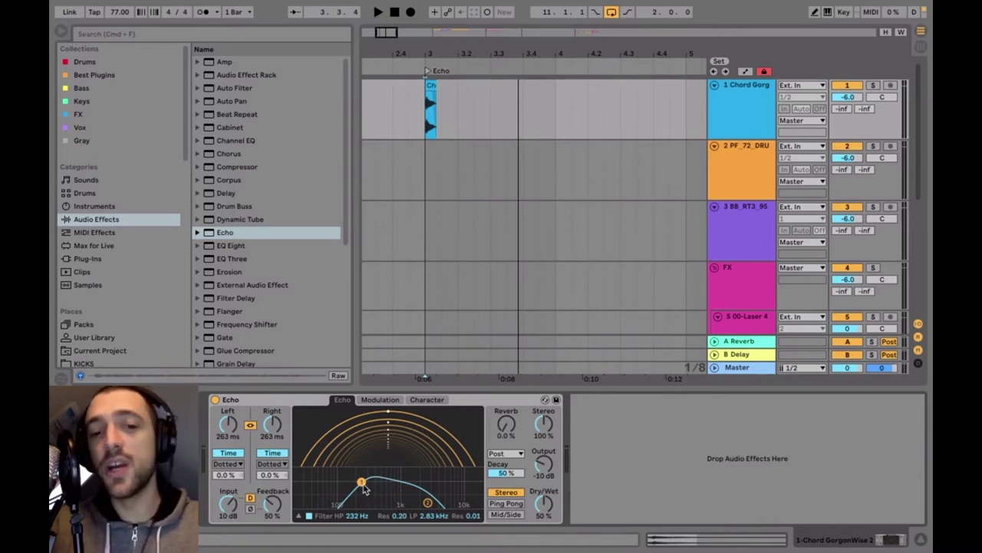
{"action": "left_click_drag", "start_coordinate": [365, 488], "coordinate": [367, 486]}
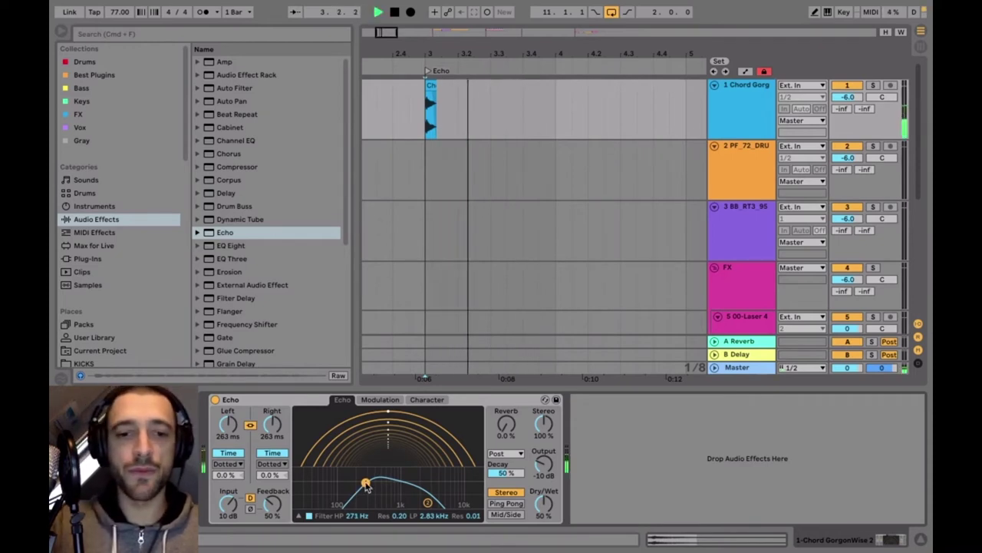
{"action": "key", "text": "space"}
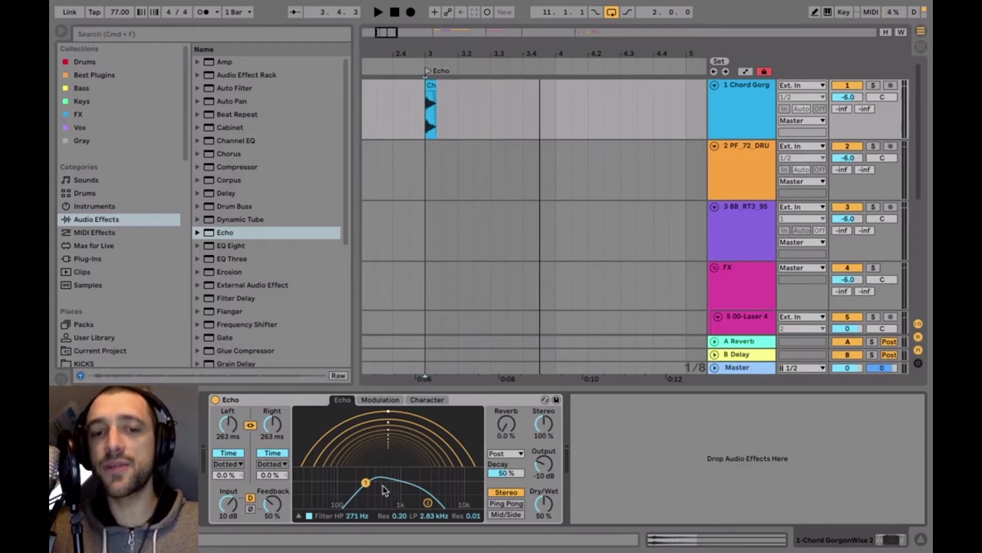
Set the Echo high-pass to 334 Hz with 0.23 resonance and enter 80 % feedback
{"action": "left_click_drag", "start_coordinate": [366, 483], "coordinate": [371, 478]}
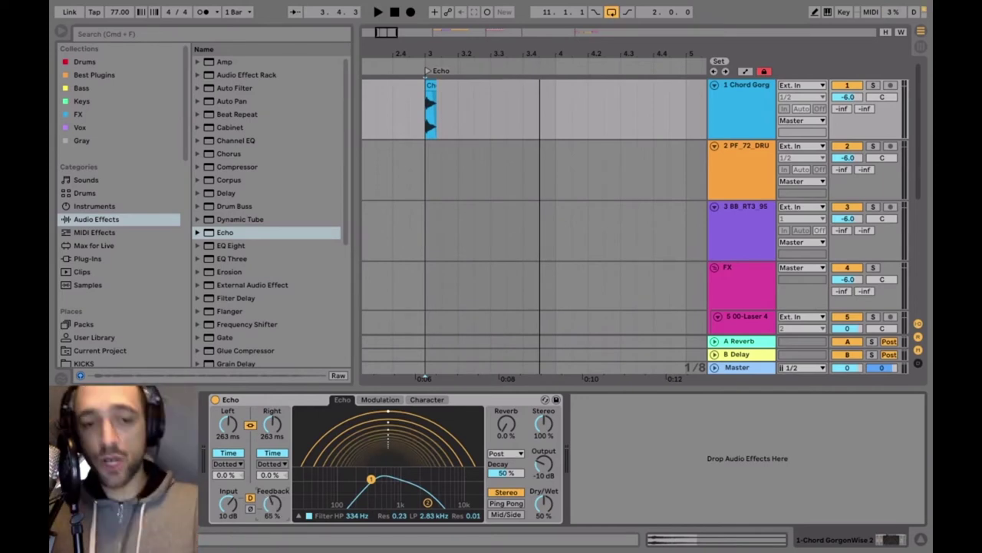
{"action": "left_click_drag", "start_coordinate": [272, 503], "coordinate": [272, 479]}
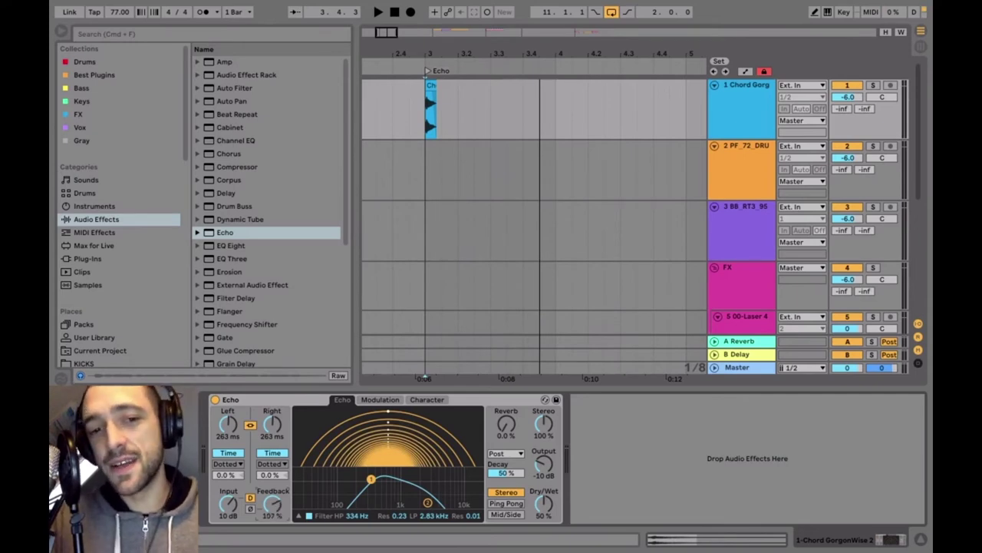
{"action": "left_click_drag", "start_coordinate": [272, 503], "coordinate": [271, 510]}
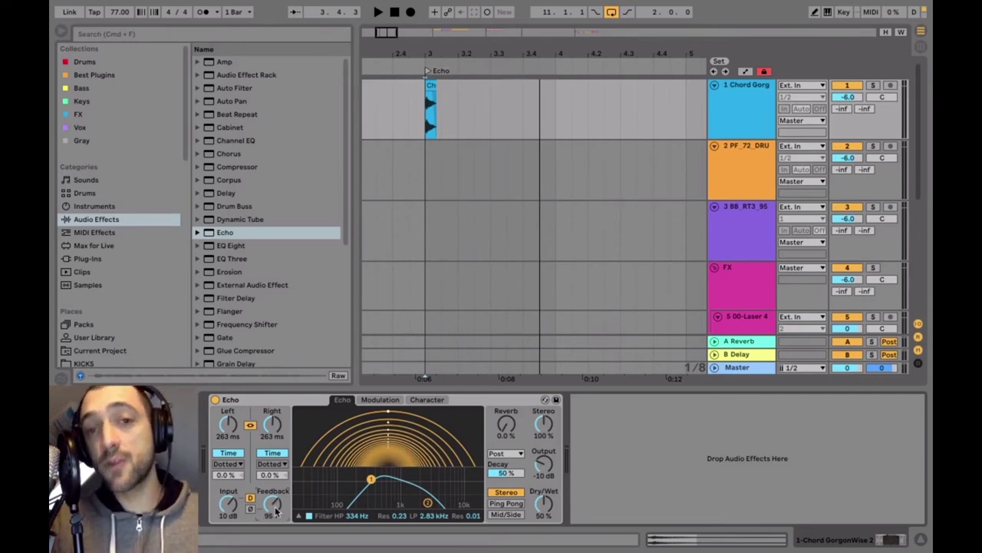
{"action": "left_click_drag", "start_coordinate": [276, 511], "coordinate": [275, 515]}
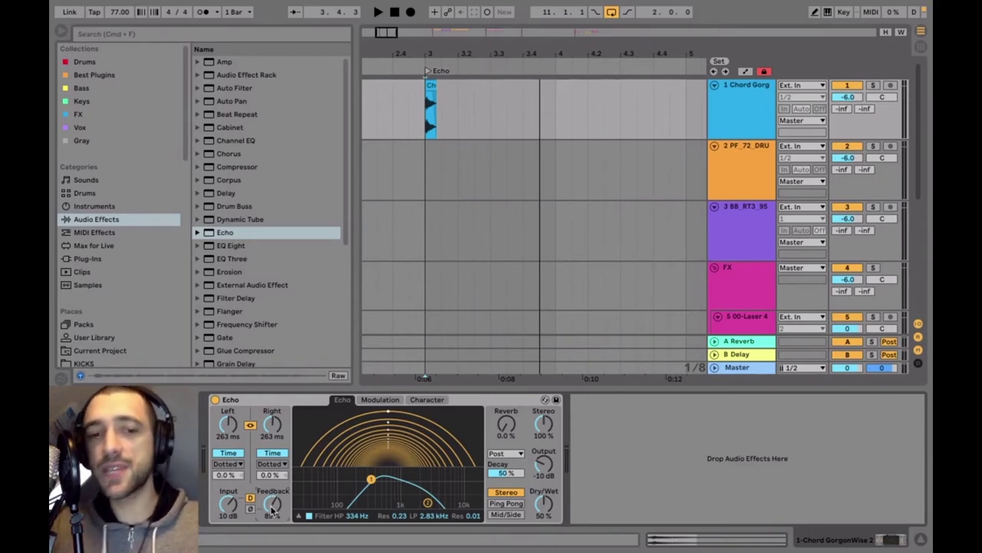
{"action": "left_click_drag", "start_coordinate": [273, 504], "coordinate": [273, 499]}
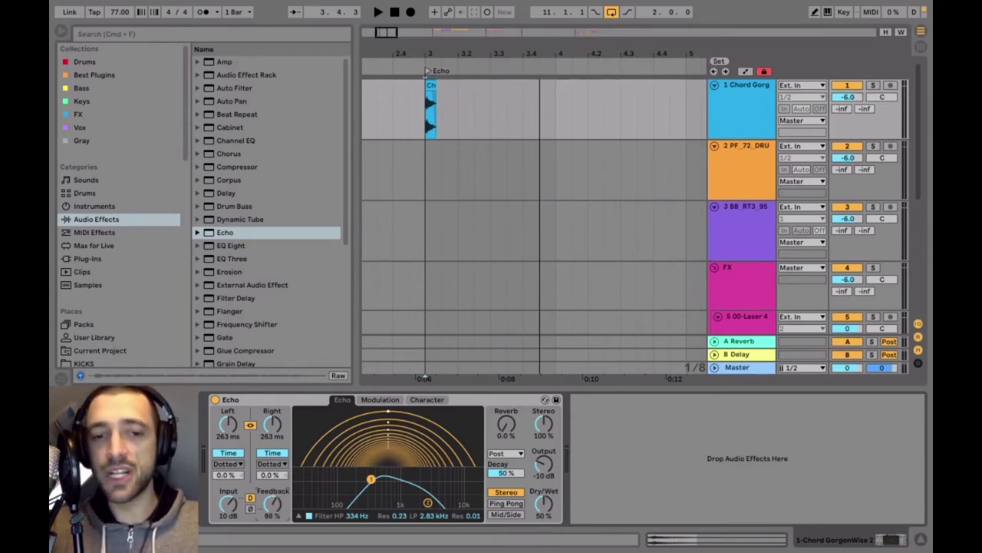
{"action": "left_click", "coordinate": [272, 513]}
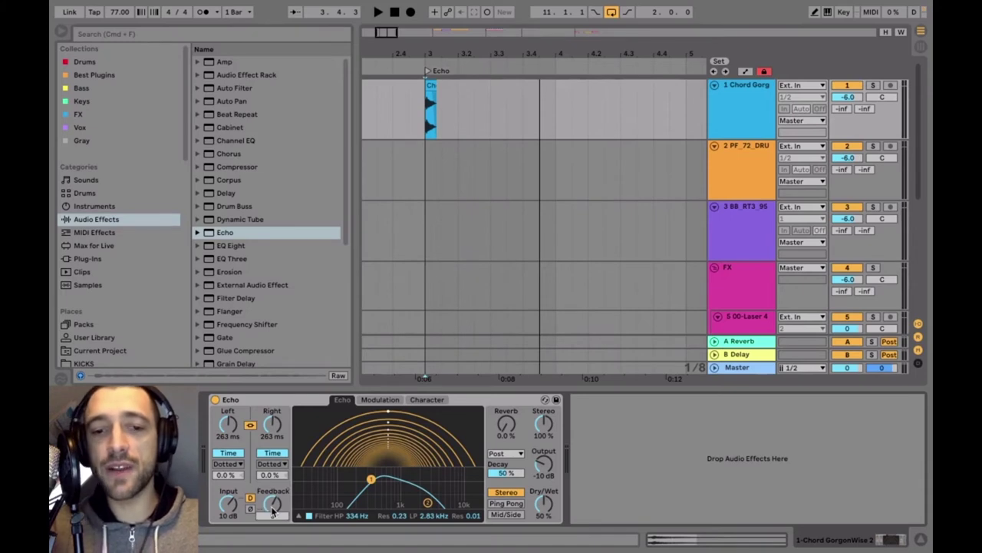
{"action": "type", "text": "80"}
{"action": "key", "text": "Return"}
Audition the echo, then settle the feedback at about 75 %
{"action": "key", "text": "space"}
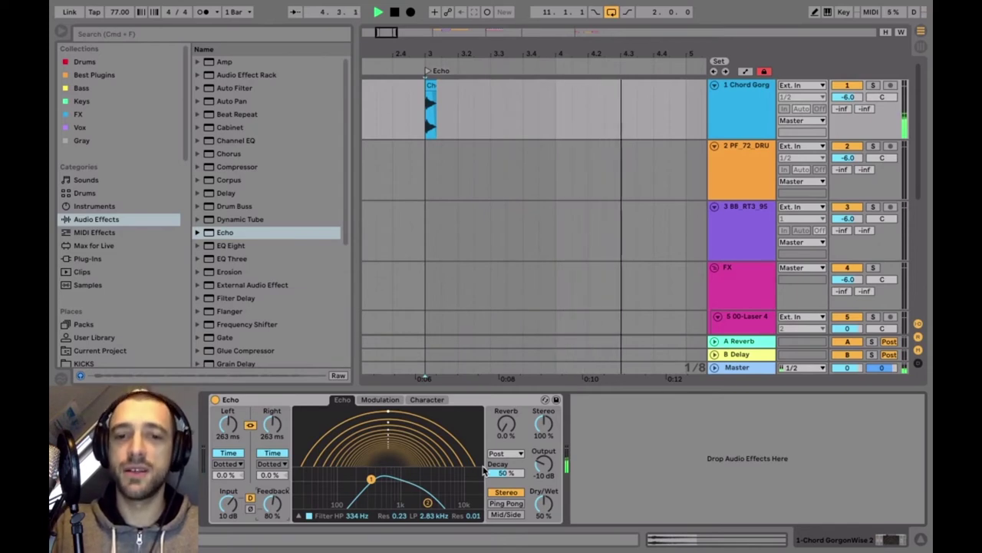
{"action": "key", "text": "space"}
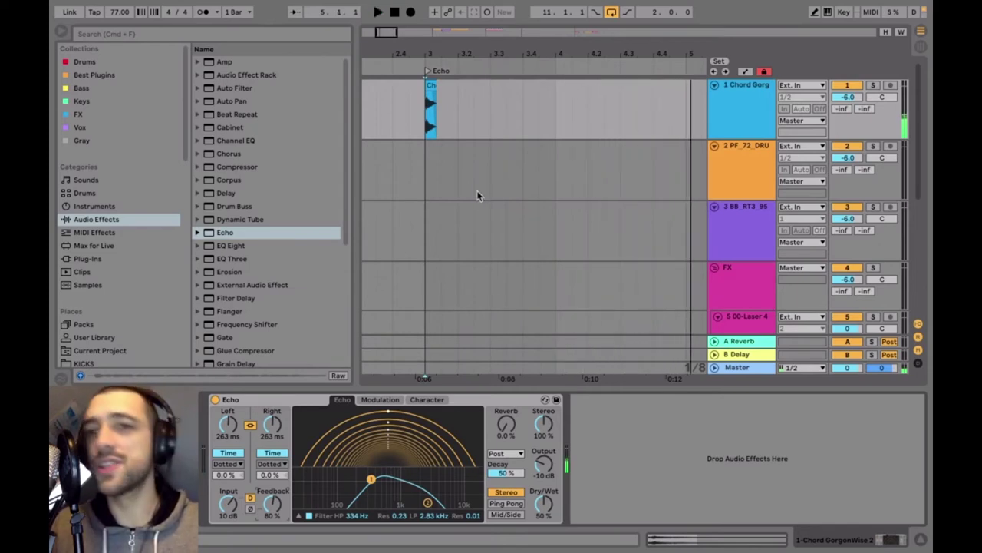
{"action": "left_click_drag", "start_coordinate": [272, 503], "coordinate": [271, 537]}
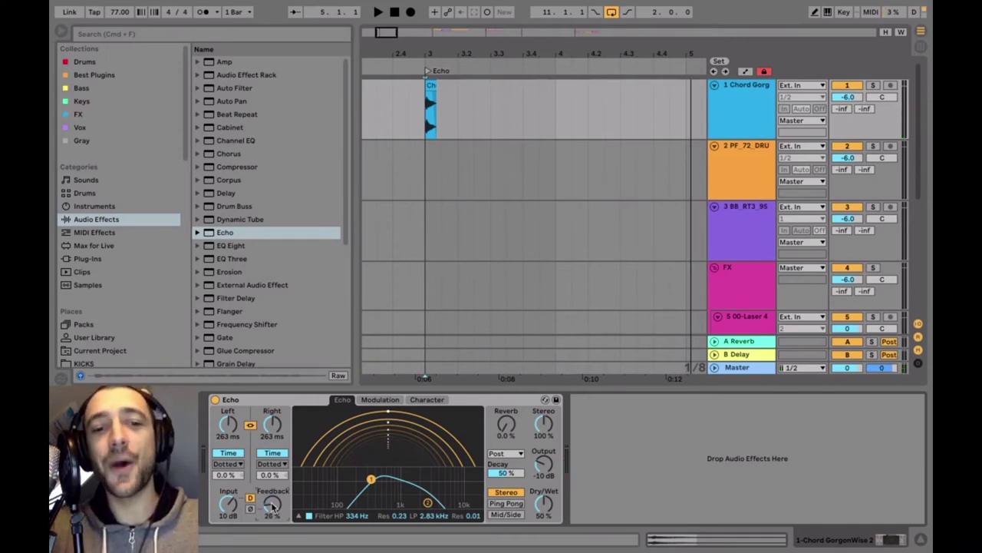
{"action": "left_click_drag", "start_coordinate": [271, 504], "coordinate": [272, 478]}
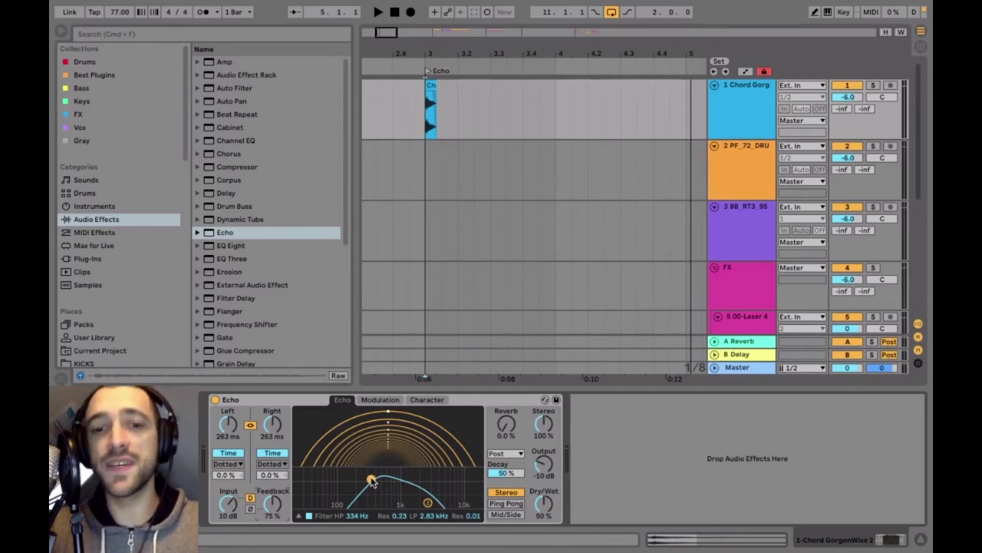
Move the Echo filter band to a 562 Hz high-pass and 4.30 kHz low-pass
{"action": "left_click_drag", "start_coordinate": [372, 481], "coordinate": [378, 479]}
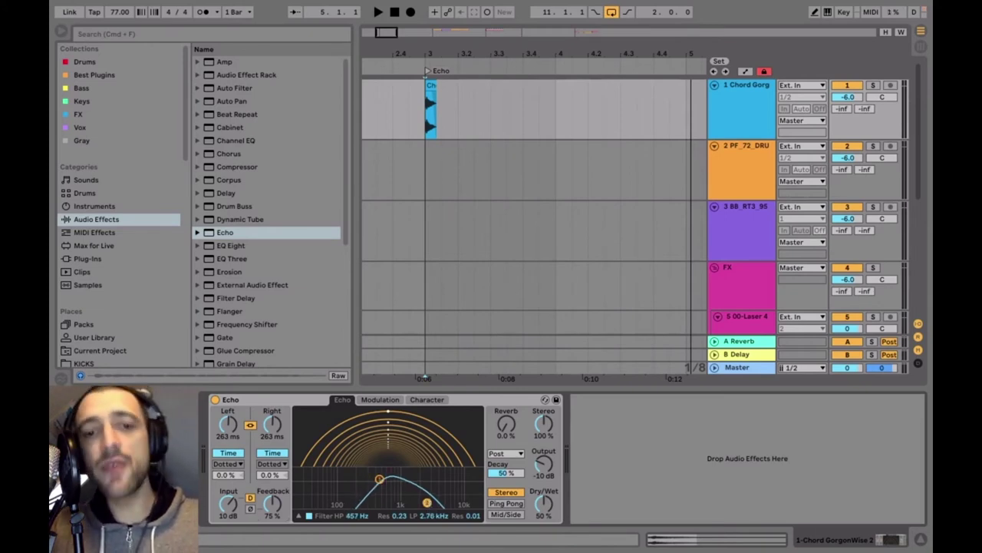
{"action": "left_click_drag", "start_coordinate": [428, 503], "coordinate": [442, 499]}
{"action": "left_click_drag", "start_coordinate": [379, 478], "coordinate": [384, 479]}
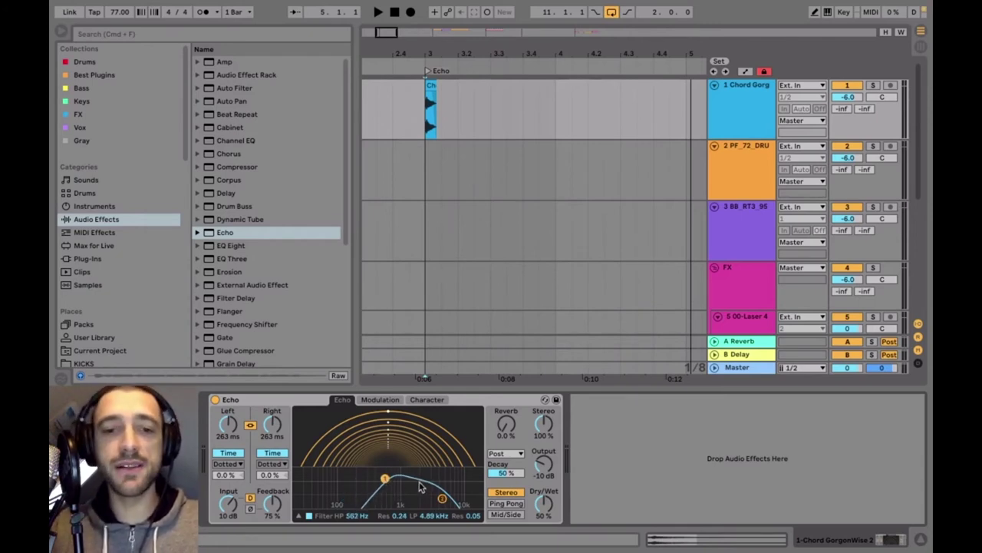
{"action": "left_click_drag", "start_coordinate": [441, 500], "coordinate": [438, 500]}
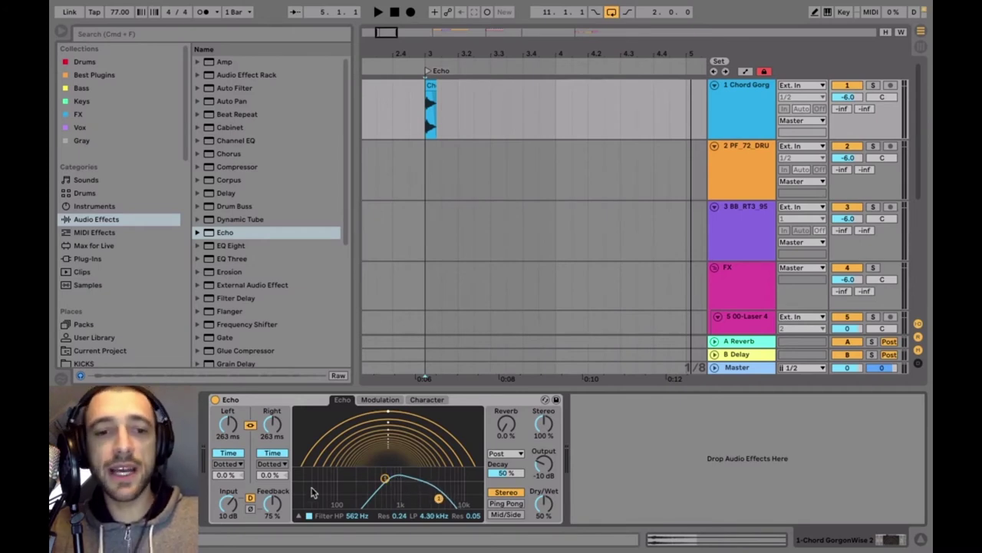
Type 80 % into the Echo Feedback field
{"action": "left_click", "coordinate": [275, 502]}
{"action": "type", "text": "80"}
{"action": "key", "text": "Return"}
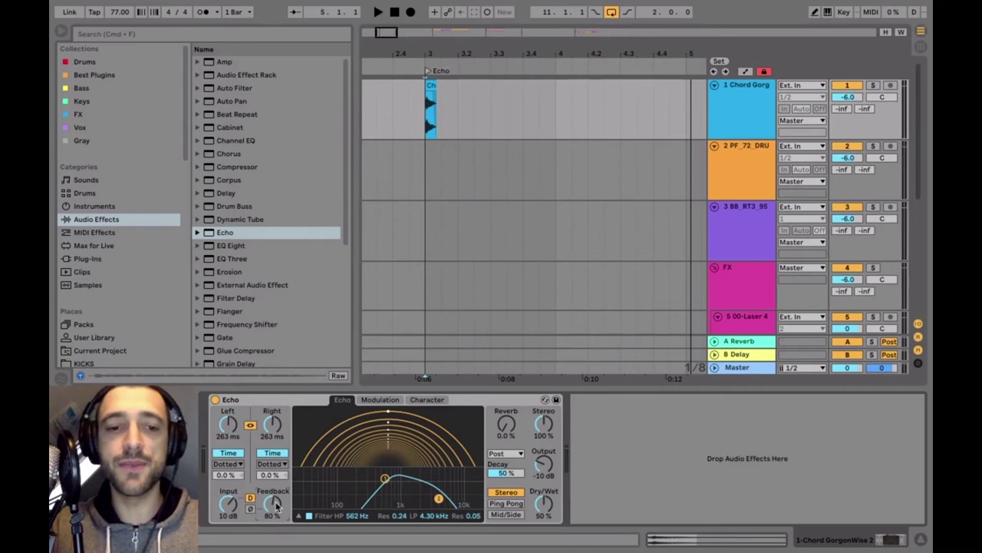
Play the chord echo, pull feedback down to about 62 %, and return to the Echo clip start
{"action": "key", "text": "space"}
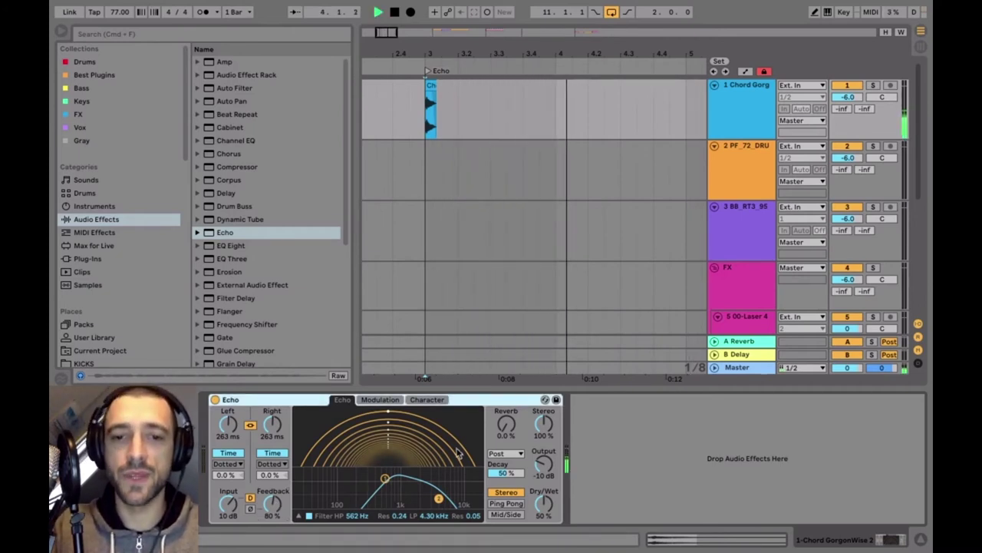
{"action": "scroll", "coordinate": [527, 240], "scroll_direction": "down", "scroll_amount": 1}
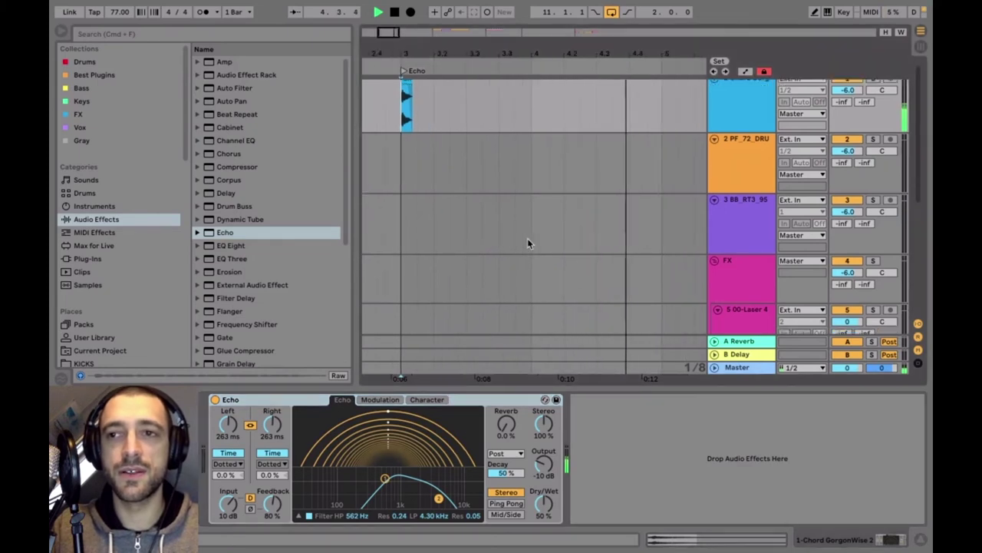
{"action": "scroll", "coordinate": [527, 240], "scroll_direction": "up", "scroll_amount": 1}
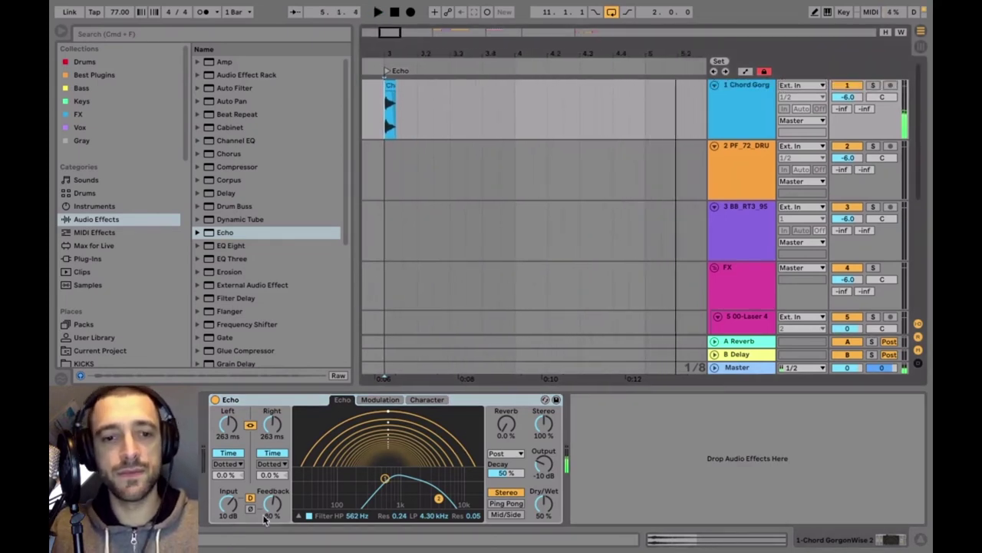
{"action": "mouse_move", "coordinate": [265, 520]}
{"action": "left_mouse_down"}
{"action": "mouse_move", "coordinate": [265, 507]}
{"action": "mouse_move", "coordinate": [274, 508]}
{"action": "left_mouse_up"}
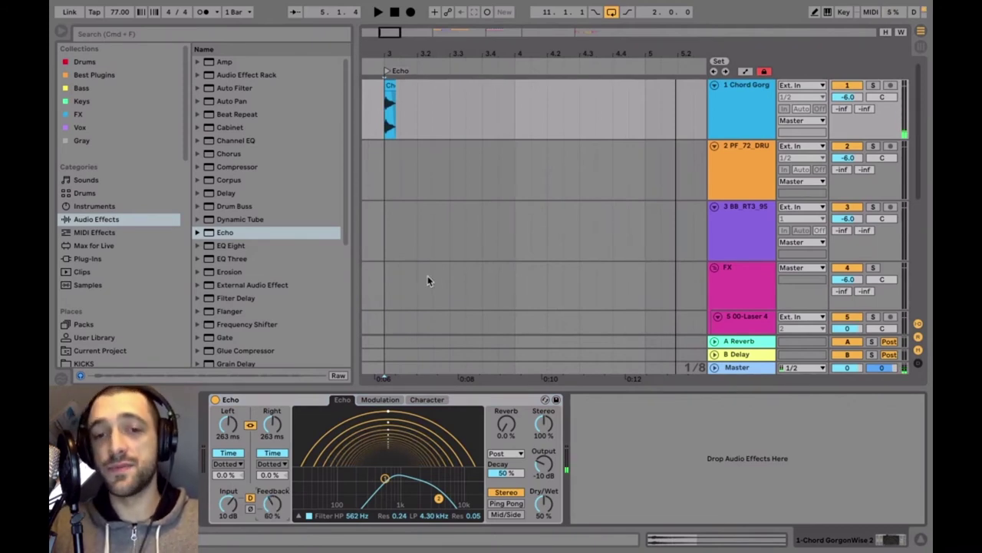
{"action": "scroll", "coordinate": [427, 277], "scroll_direction": "left", "scroll_amount": 1}
{"action": "left_click", "coordinate": [400, 117]}
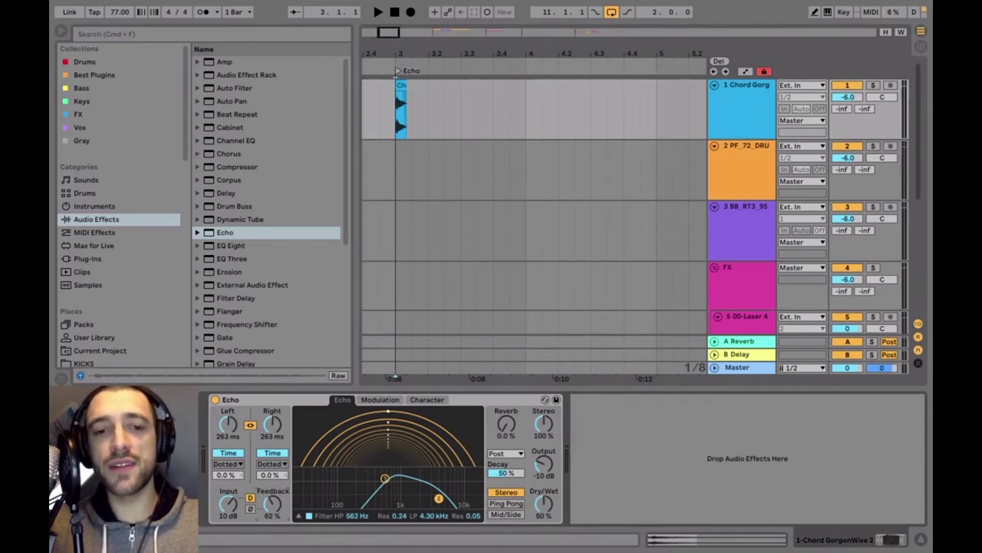
Draw Chord track Echo Feedback automation holding near 83 % then ramping to 0 %, and audition it
{"action": "left_click_drag", "start_coordinate": [278, 507], "coordinate": [278, 507]}
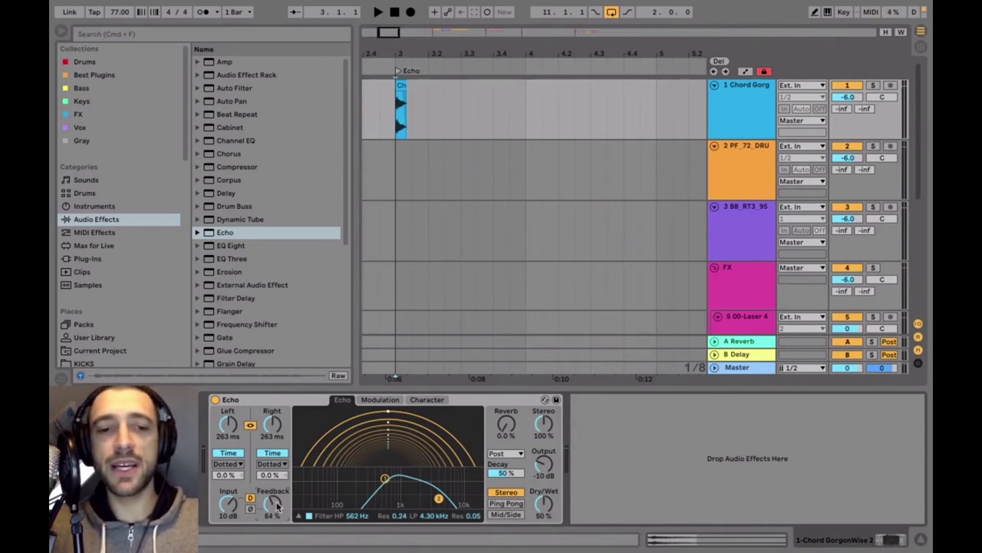
{"action": "key", "text": "a"}
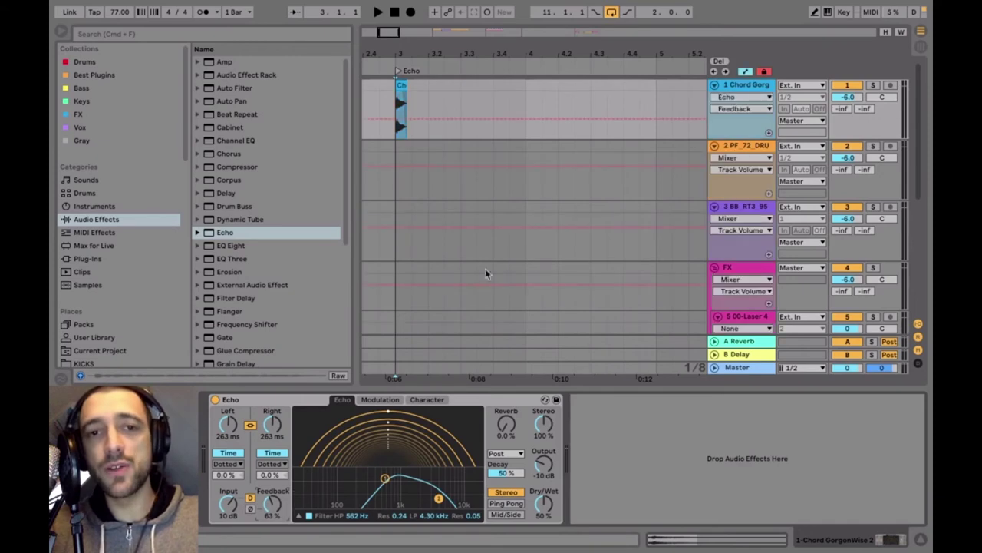
{"action": "left_click", "coordinate": [539, 117]}
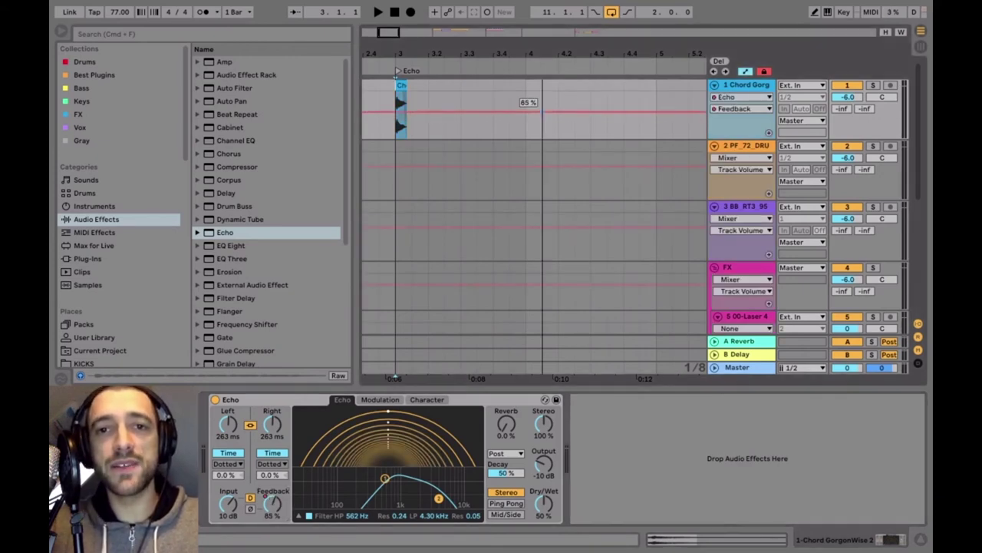
{"action": "left_click_drag", "start_coordinate": [542, 113], "coordinate": [590, 138]}
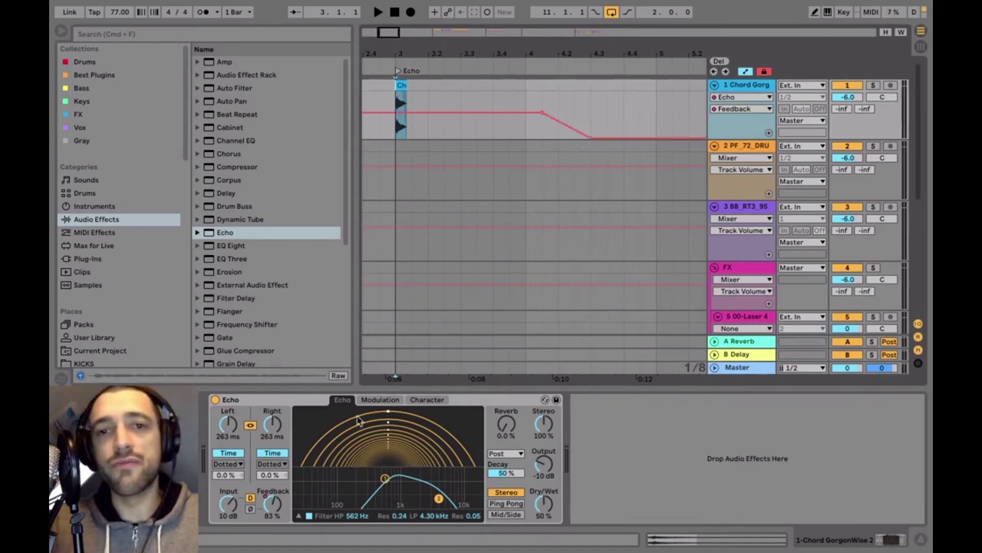
{"action": "key", "text": "a"}
{"action": "key", "text": "space"}
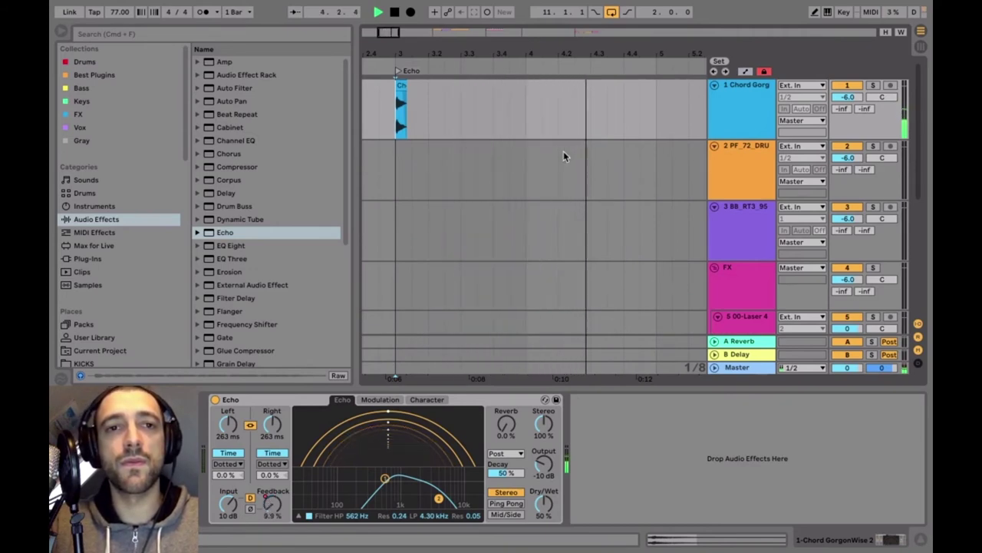
{"action": "key", "text": "space"}
{"action": "key", "text": "a"}
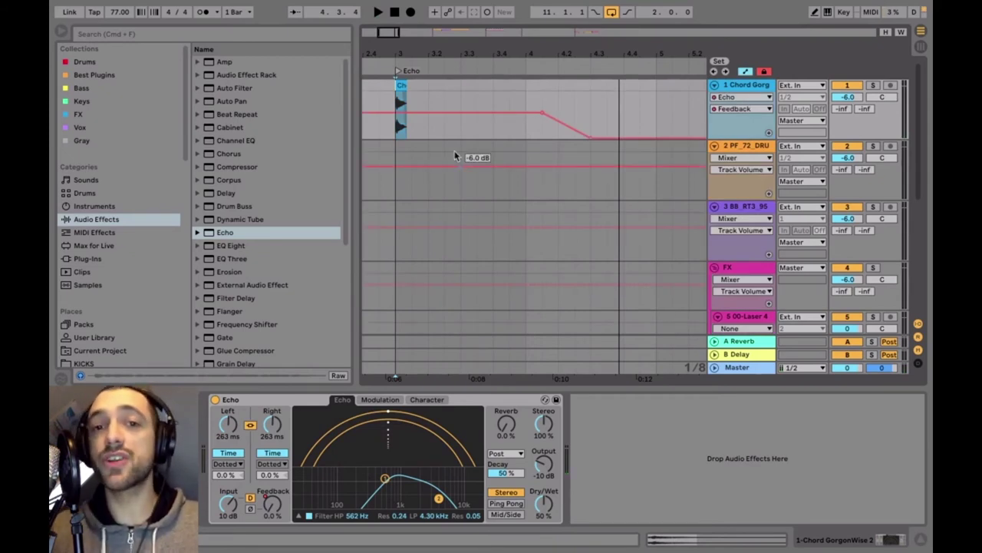
{"action": "left_click", "coordinate": [396, 104]}
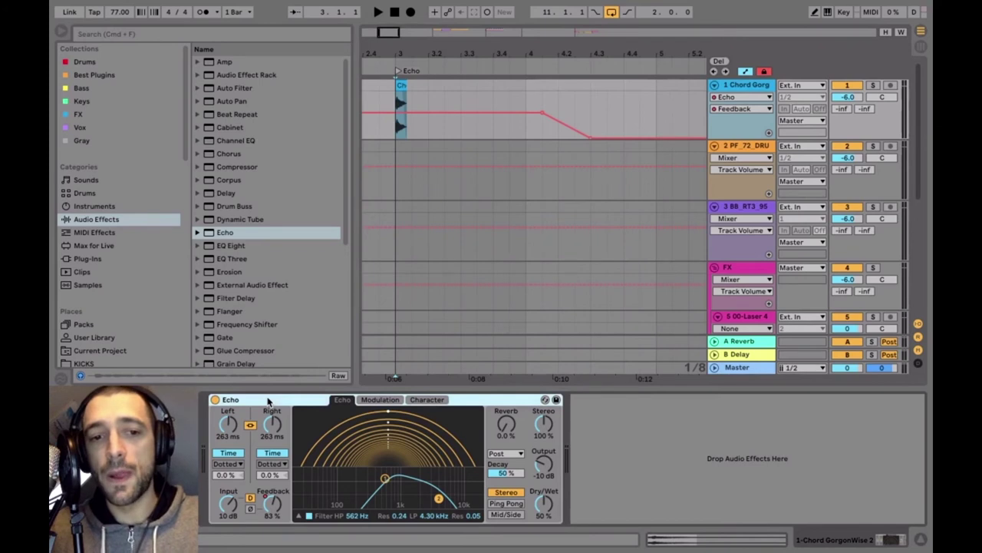
Raise the Echo reverb amount from 4% to 34% and play the chords to hear it
{"action": "left_click_drag", "start_coordinate": [511, 435], "coordinate": [510, 405]}
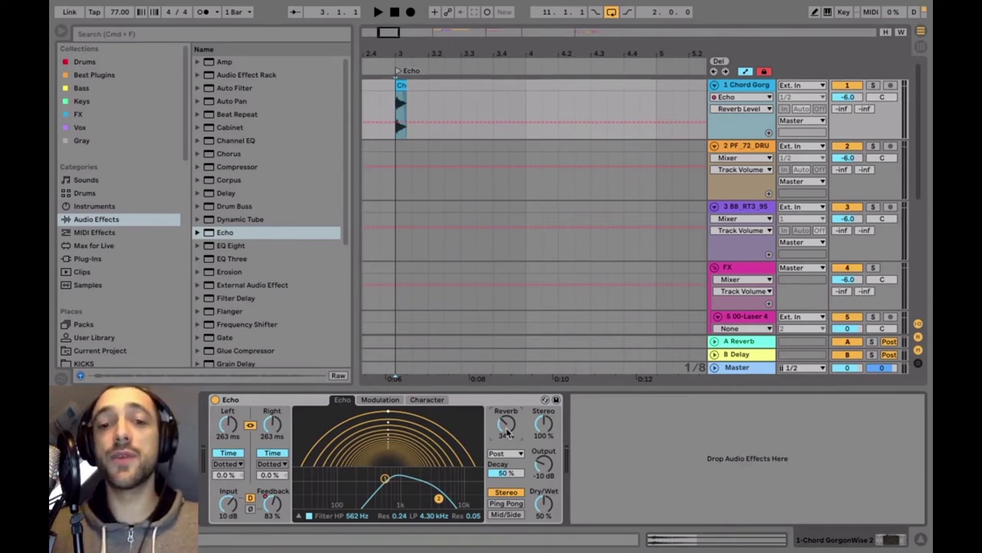
{"action": "key", "text": "space"}
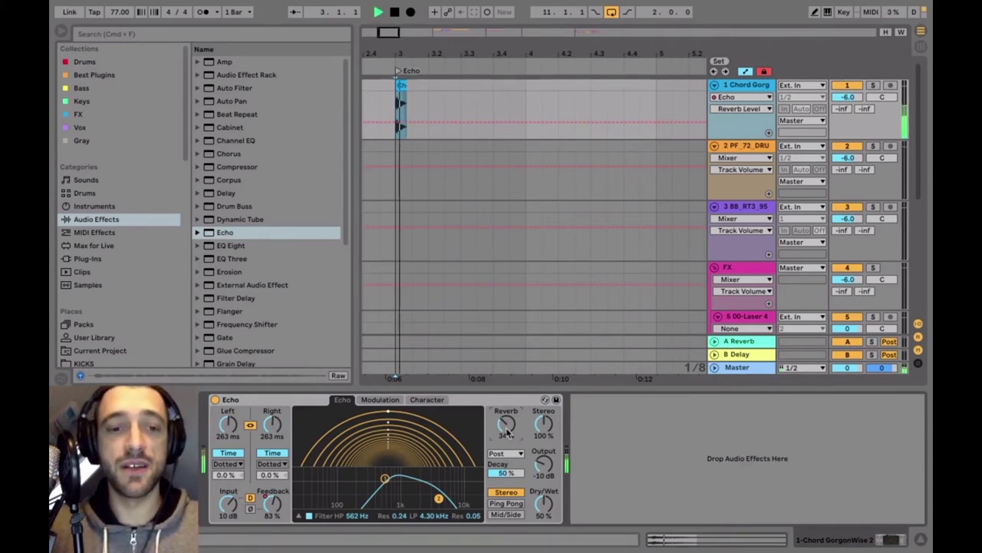
{"action": "key", "text": "a"}
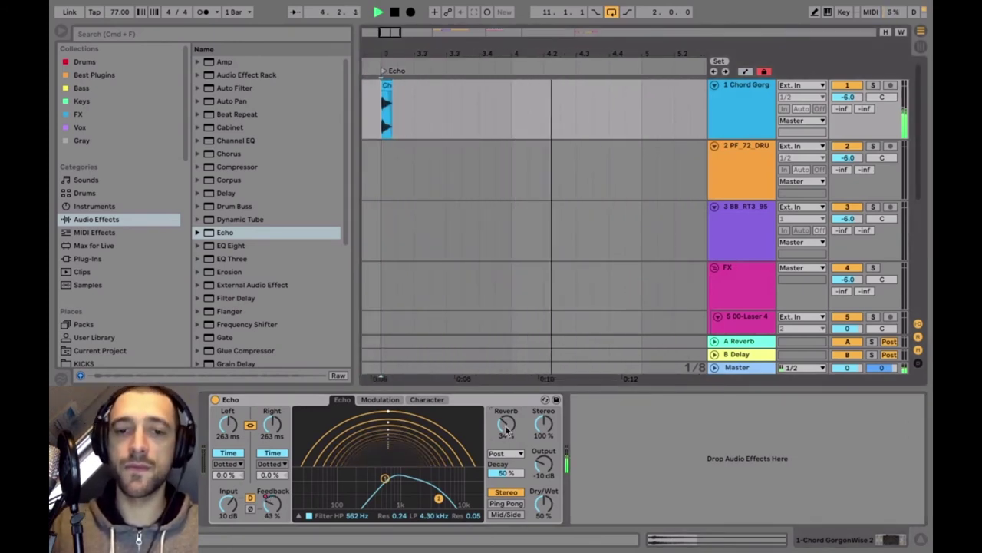
{"action": "key", "text": "space"}
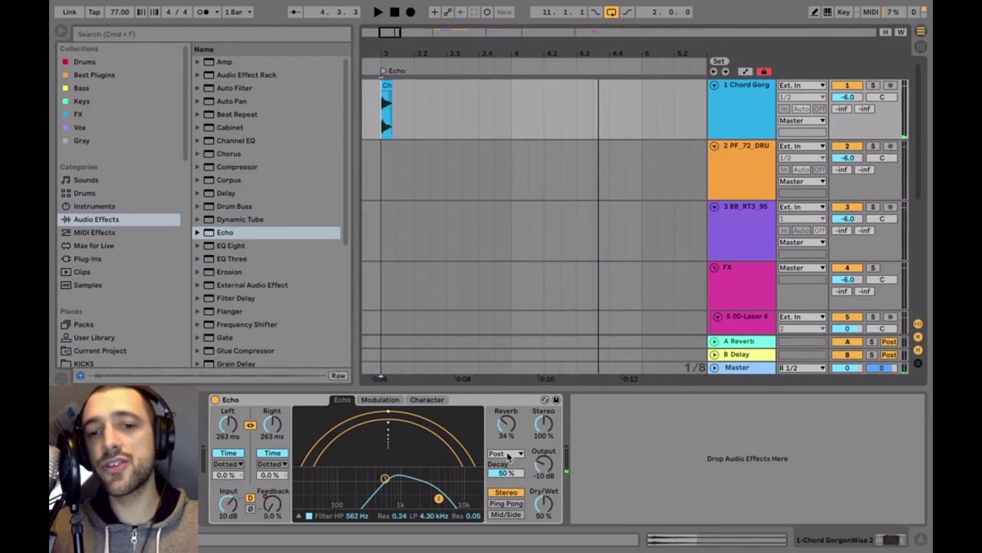
Switch the Echo reverb placement to Feedback and audition the washier repeats
{"action": "left_click", "coordinate": [507, 454]}
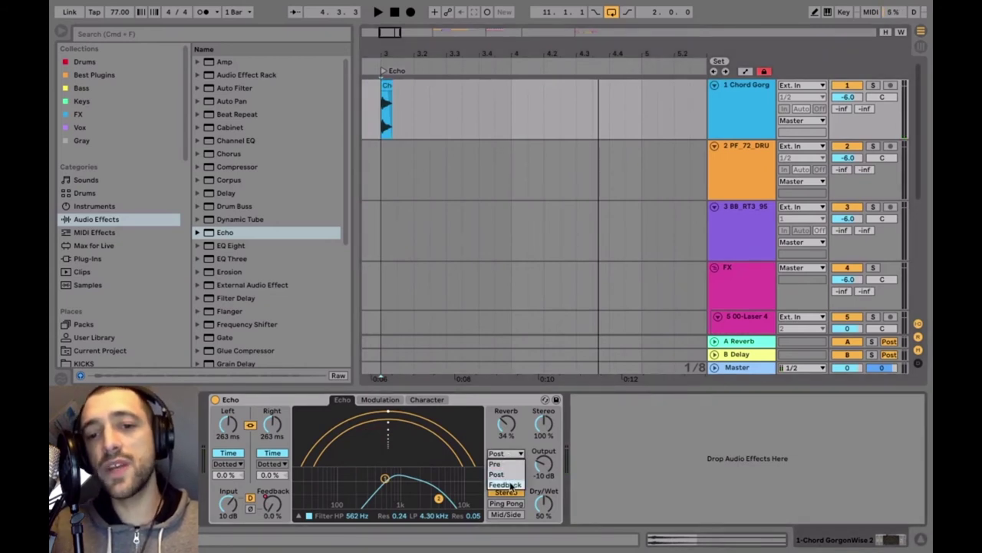
{"action": "left_click", "coordinate": [510, 485]}
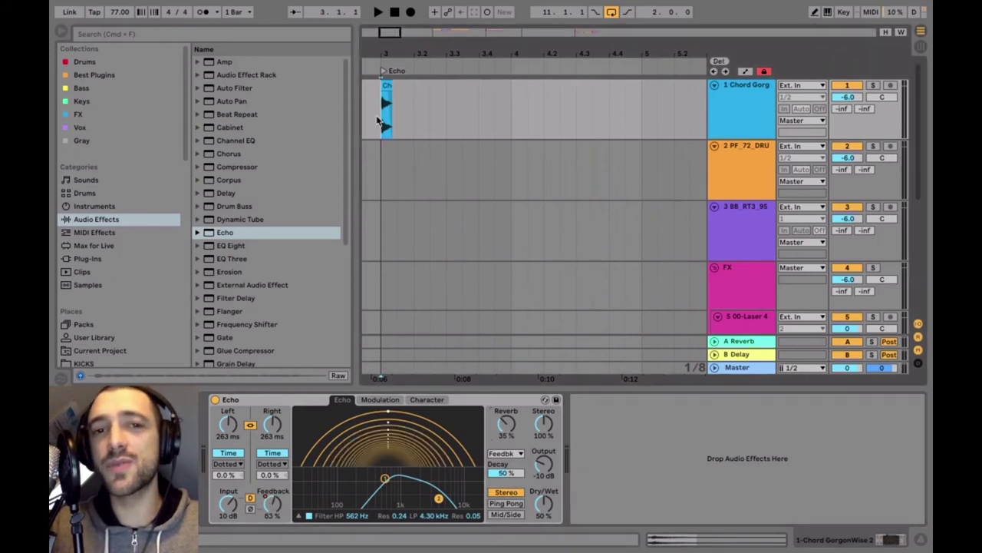
{"action": "key", "text": "space"}
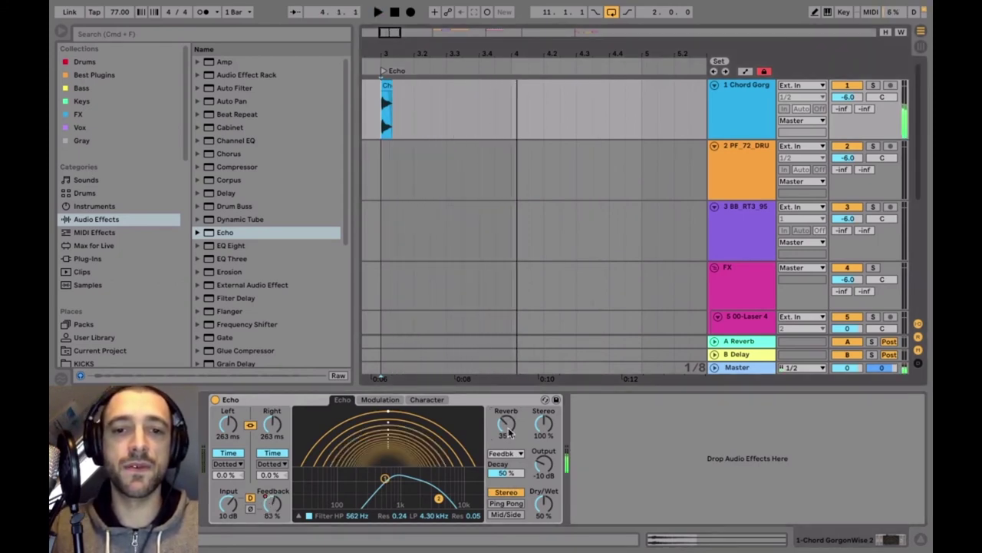
{"action": "key", "text": "space"}
Turn the Echo feedback down and delete its existing Feedback automation
{"action": "mouse_move", "coordinate": [274, 504]}
{"action": "left_mouse_down"}
{"action": "mouse_move", "coordinate": [273, 530]}
{"action": "mouse_move", "coordinate": [267, 497]}
{"action": "left_mouse_up"}
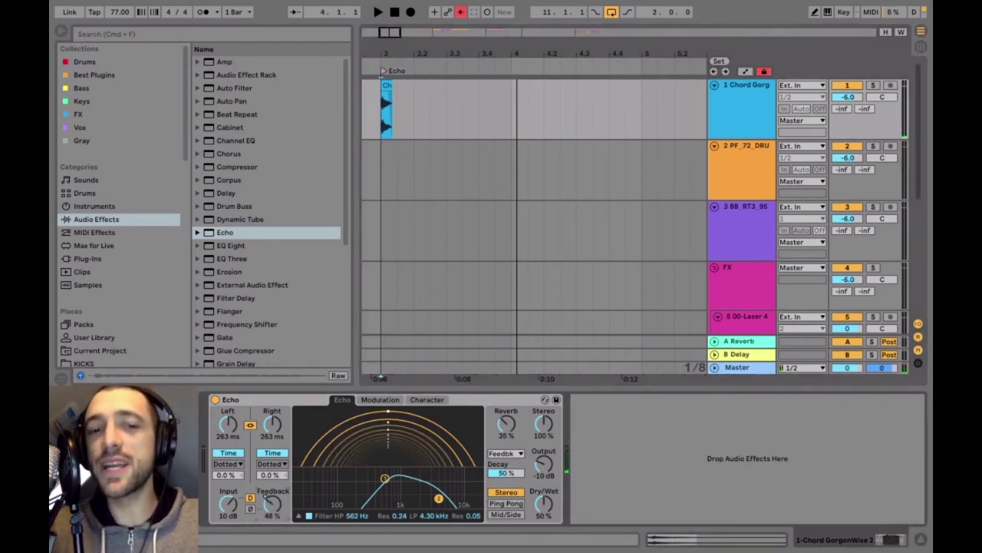
{"action": "key", "text": "a"}
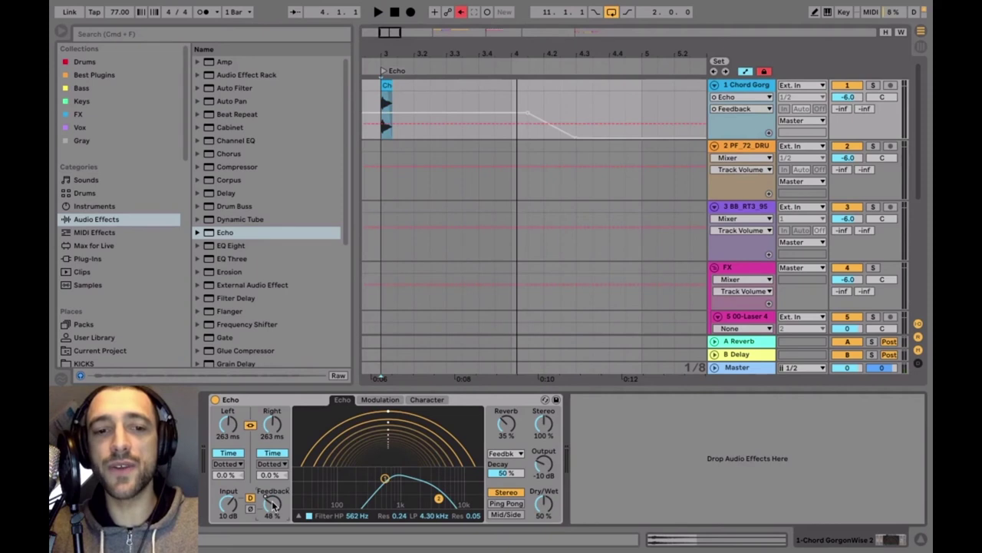
{"action": "right_click", "coordinate": [273, 503]}
{"action": "left_click", "coordinate": [331, 468]}
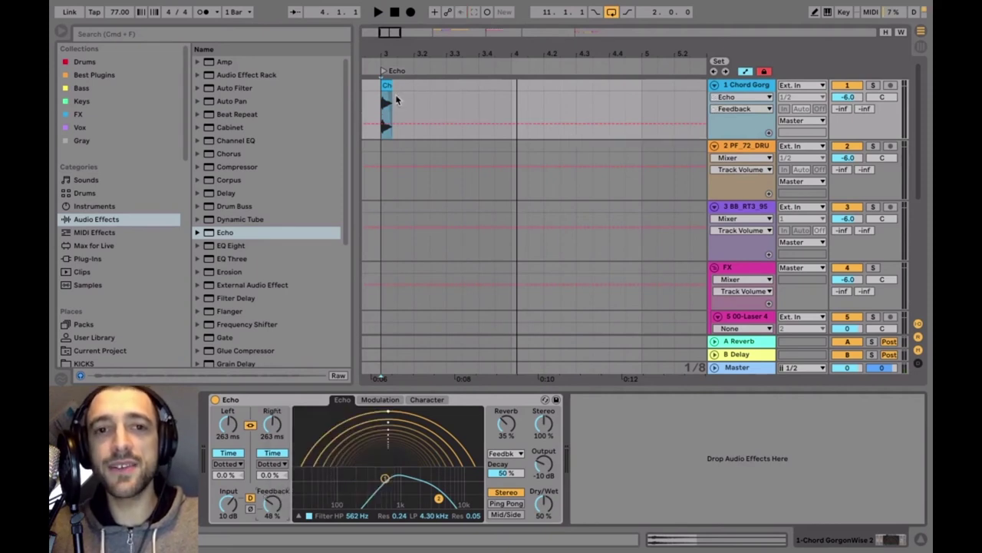
Draw new Feedback automation starting near 79% and curving down to 0%
{"action": "left_click", "coordinate": [528, 123]}
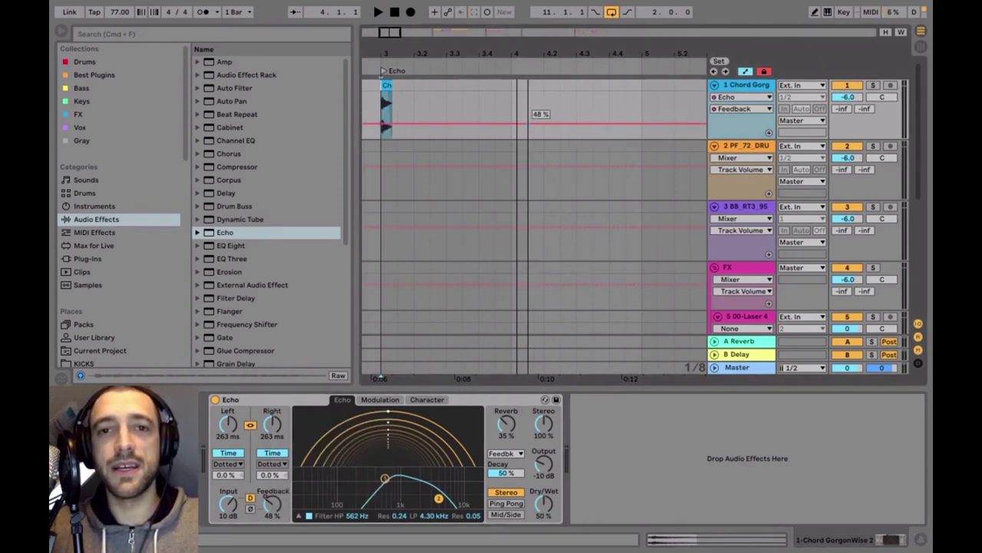
{"action": "left_click_drag", "start_coordinate": [534, 128], "coordinate": [532, 135]}
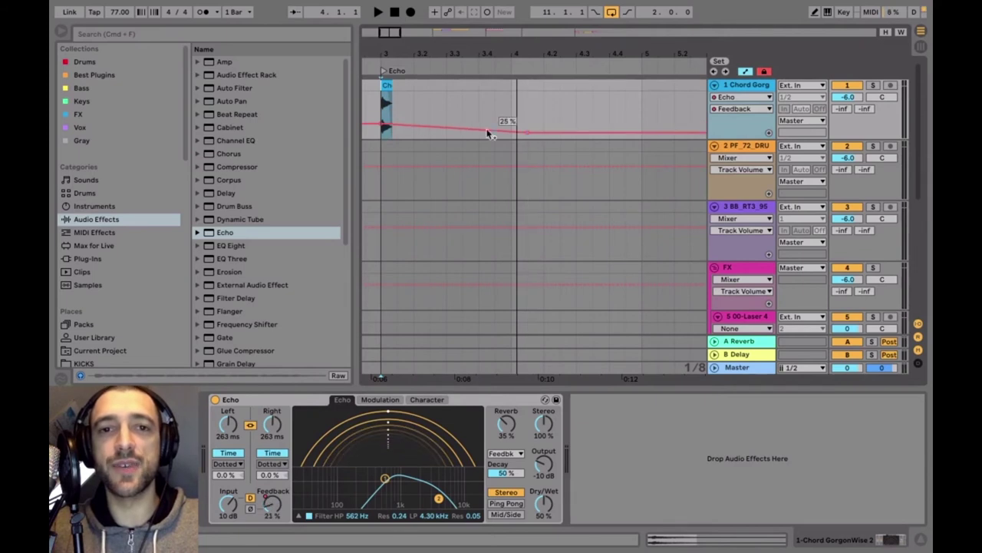
{"action": "key", "text": "space"}
{"action": "left_click_drag", "start_coordinate": [382, 124], "coordinate": [382, 113]}
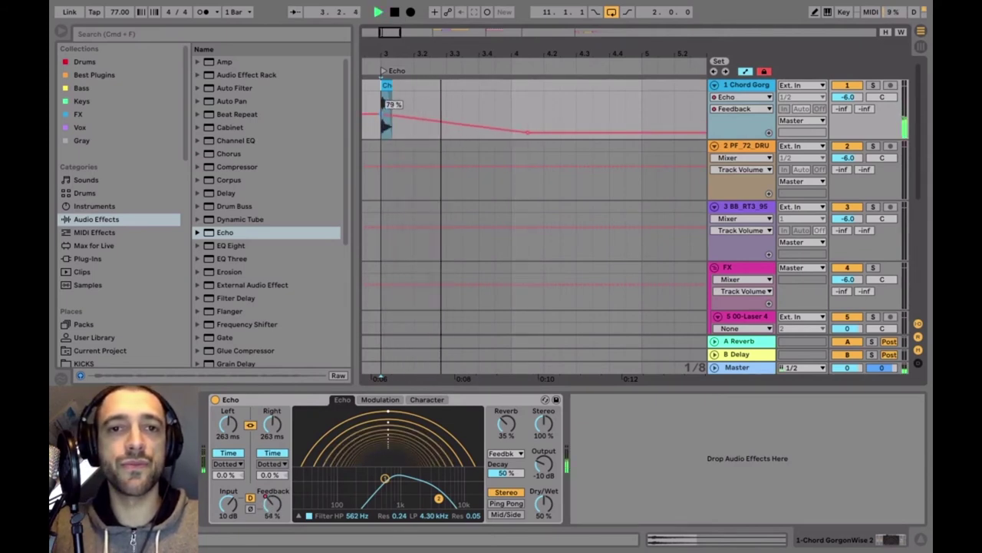
{"action": "left_click_drag", "start_coordinate": [469, 124], "coordinate": [469, 114]}
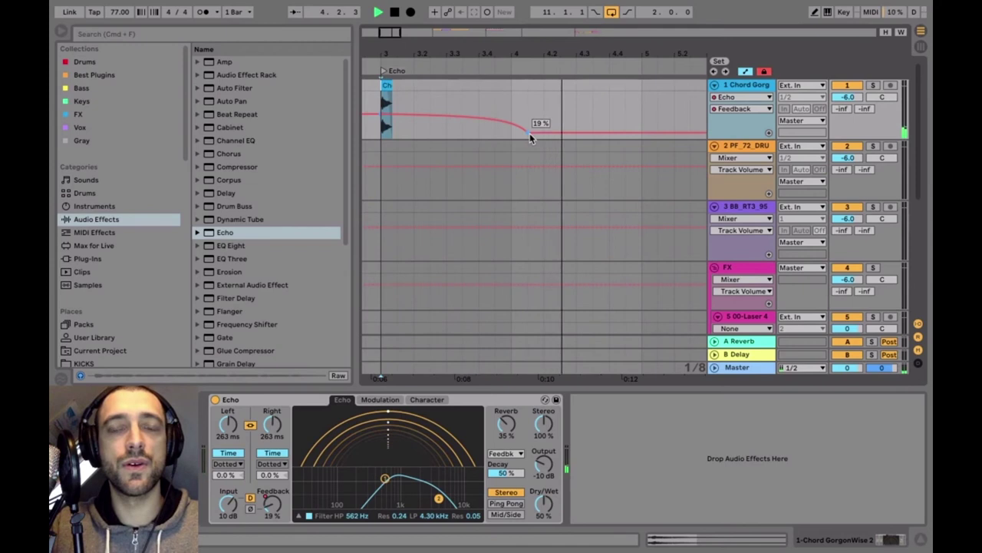
{"action": "key", "text": "space"}
{"action": "left_click", "coordinate": [386, 127]}
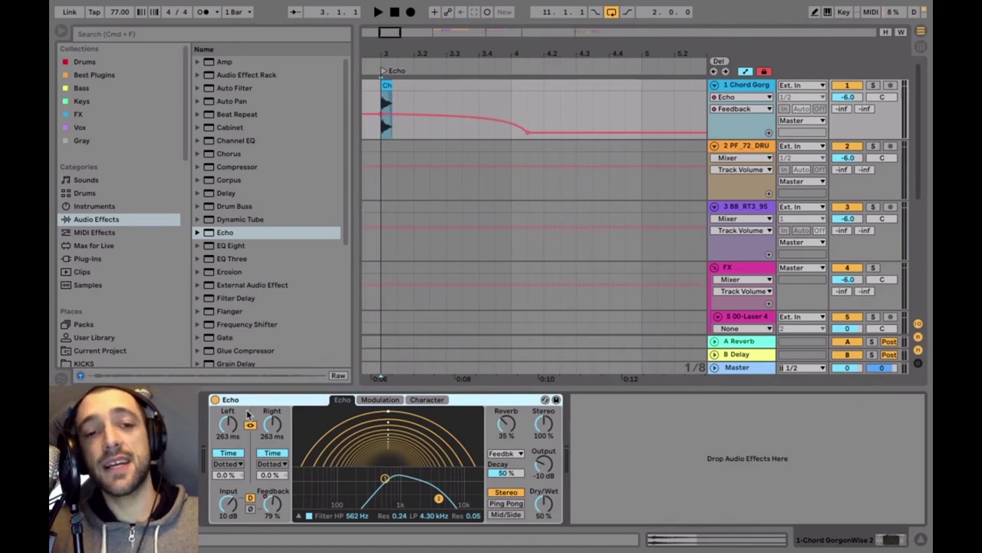
{"action": "left_click_drag", "start_coordinate": [604, 116], "coordinate": [605, 141]}
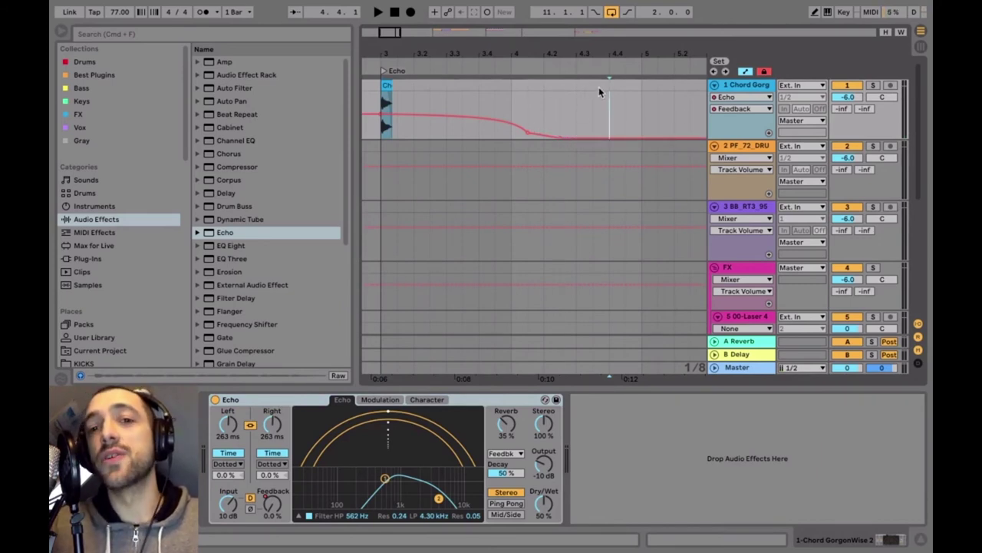
Offset the Echo's right delay time by 0.5%, hide automation, and play from the clip start
{"action": "left_click", "coordinate": [267, 399]}
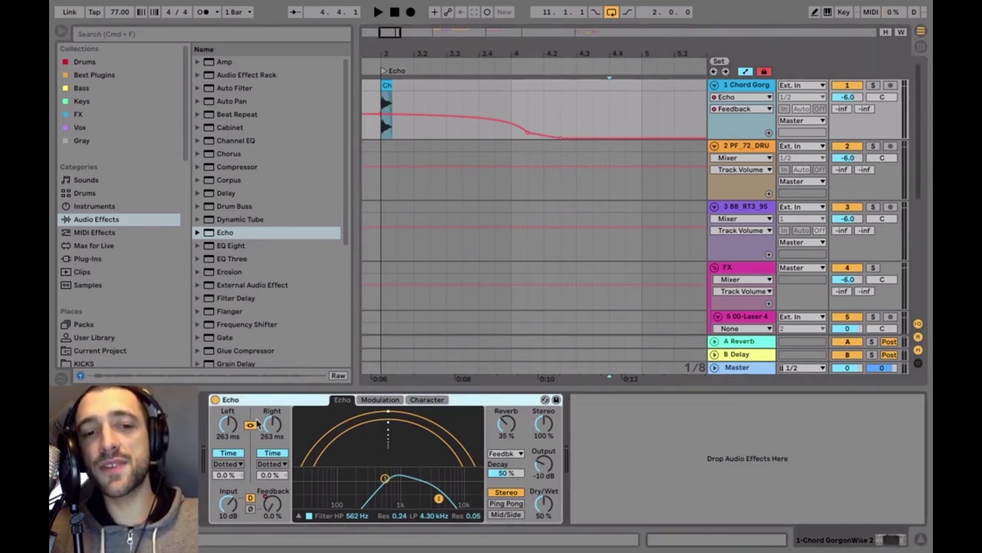
{"action": "left_click", "coordinate": [270, 475]}
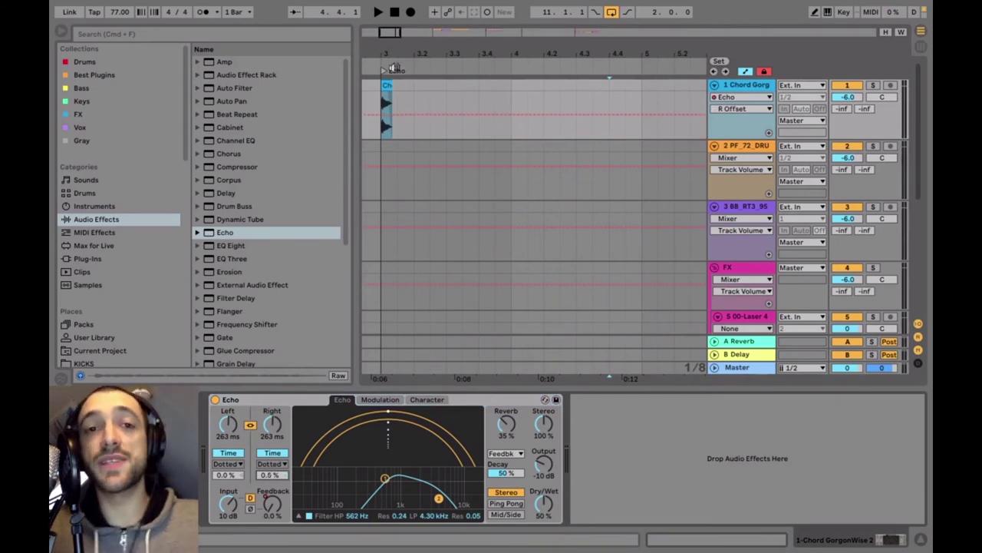
{"action": "left_click", "coordinate": [384, 105]}
{"action": "key", "text": "a"}
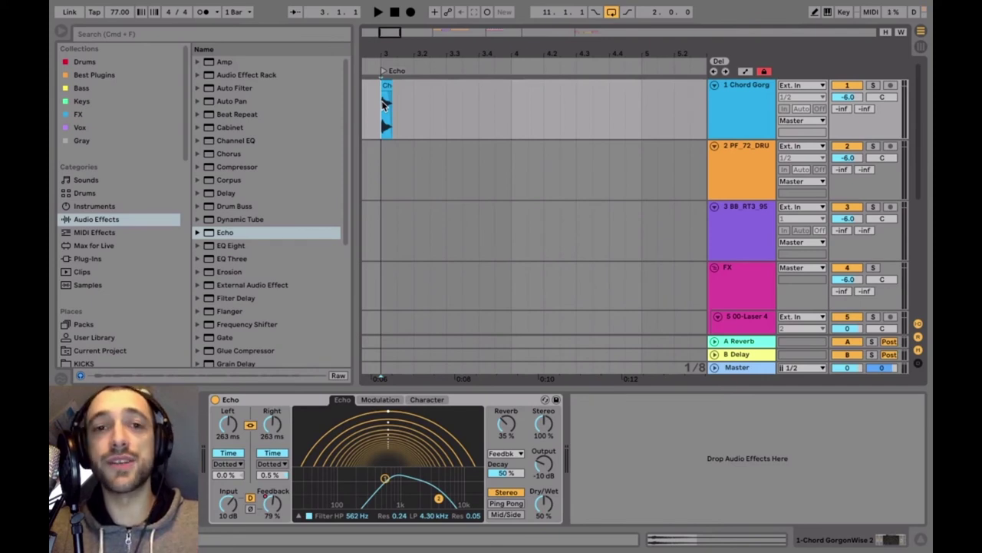
{"action": "key", "text": "space"}
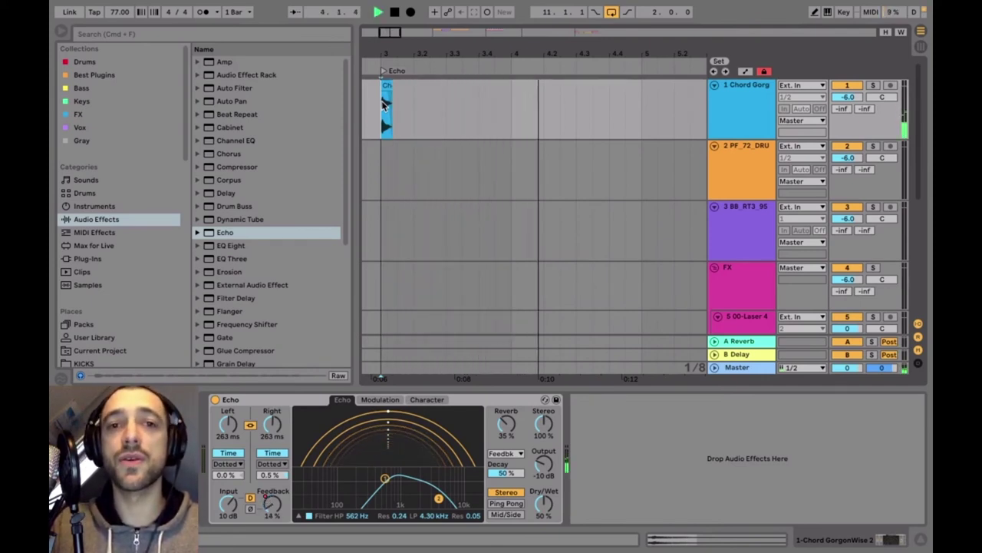
{"action": "key", "text": "space"}
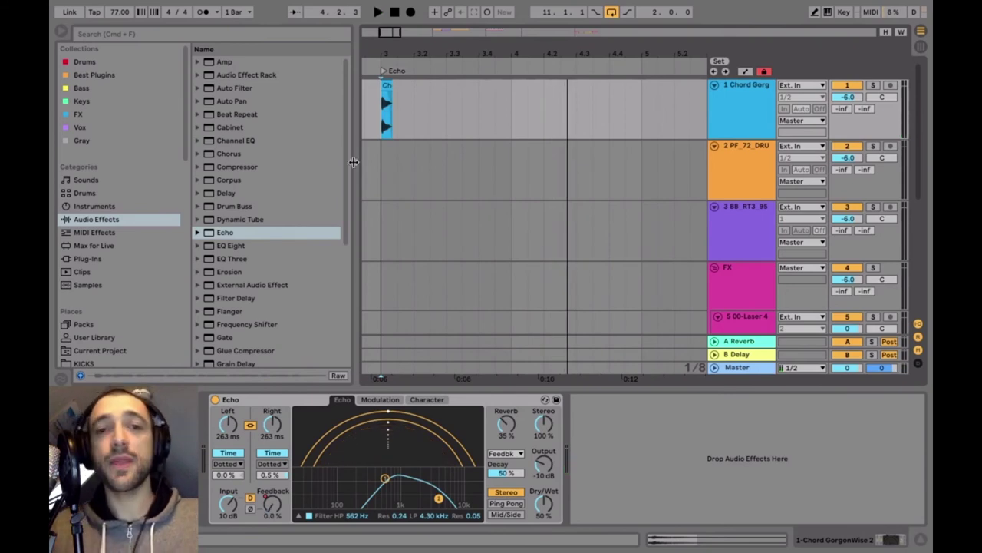
Show the Echo L Time automation and lengthen the linked delay times
{"action": "key", "text": "a"}
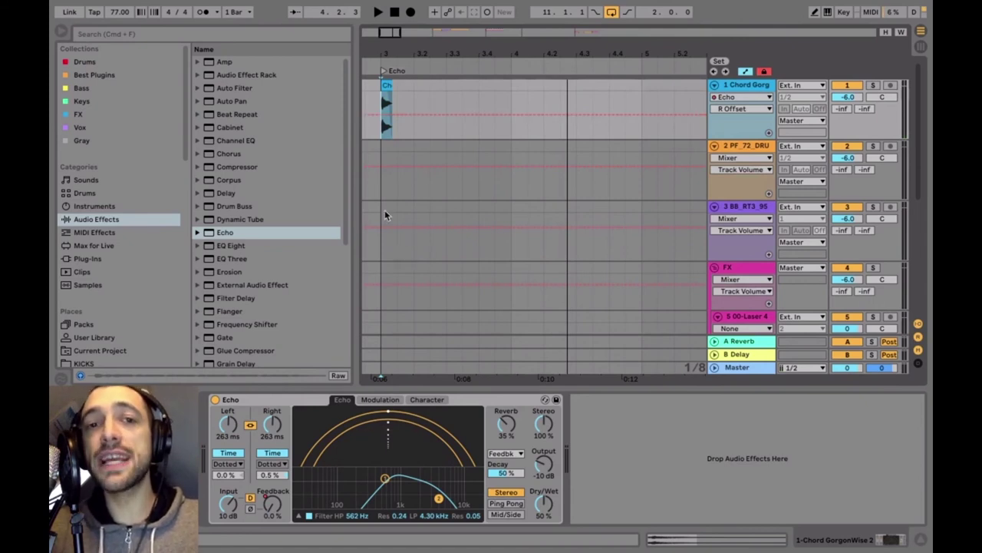
{"action": "left_click", "coordinate": [278, 436]}
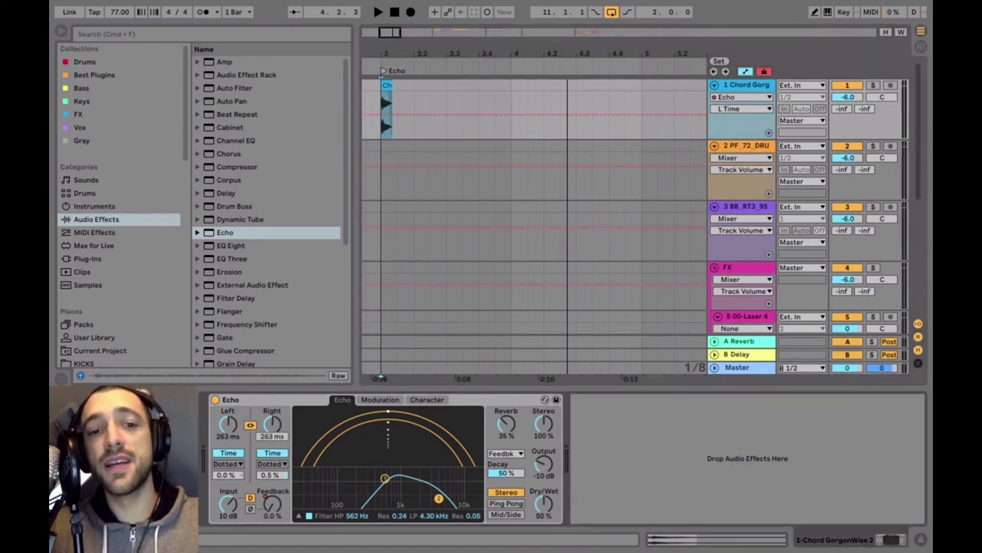
{"action": "left_click", "coordinate": [234, 435]}
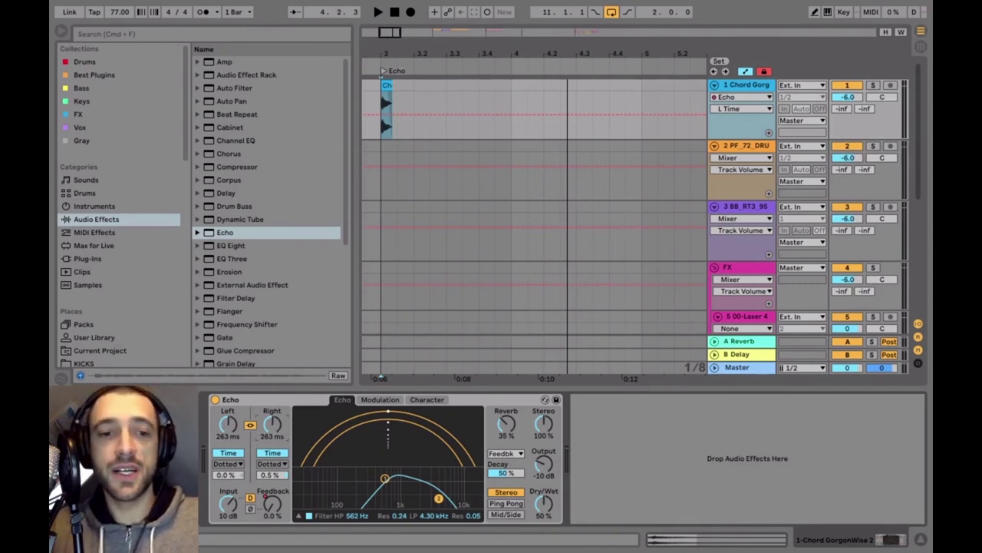
{"action": "mouse_move", "coordinate": [272, 423]}
{"action": "left_mouse_down"}
{"action": "mouse_move", "coordinate": [272, 393]}
{"action": "mouse_move", "coordinate": [276, 430]}
{"action": "left_mouse_up"}
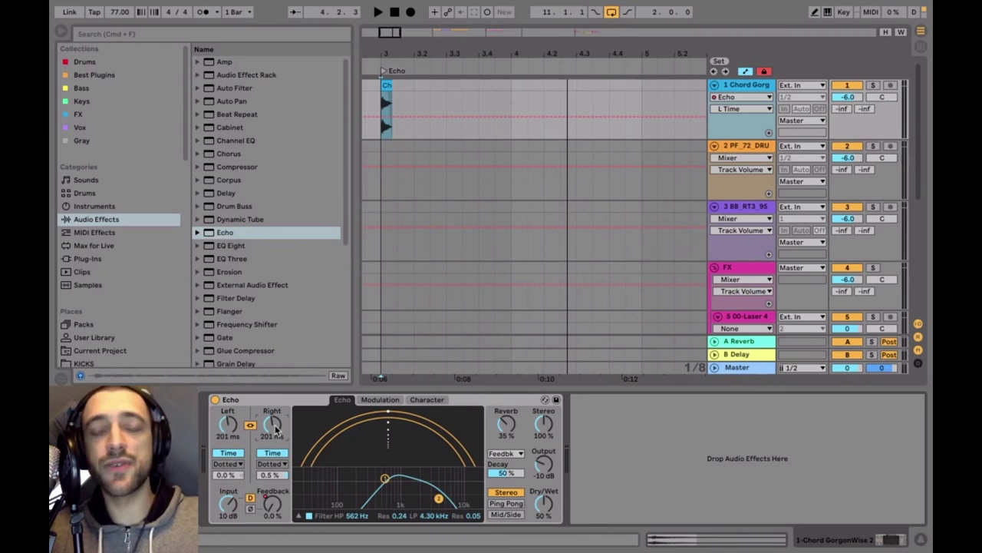
Add an L Time breakpoint and curve the ramps rising from about 201 ms to 2.08 s
{"action": "left_click", "coordinate": [499, 117]}
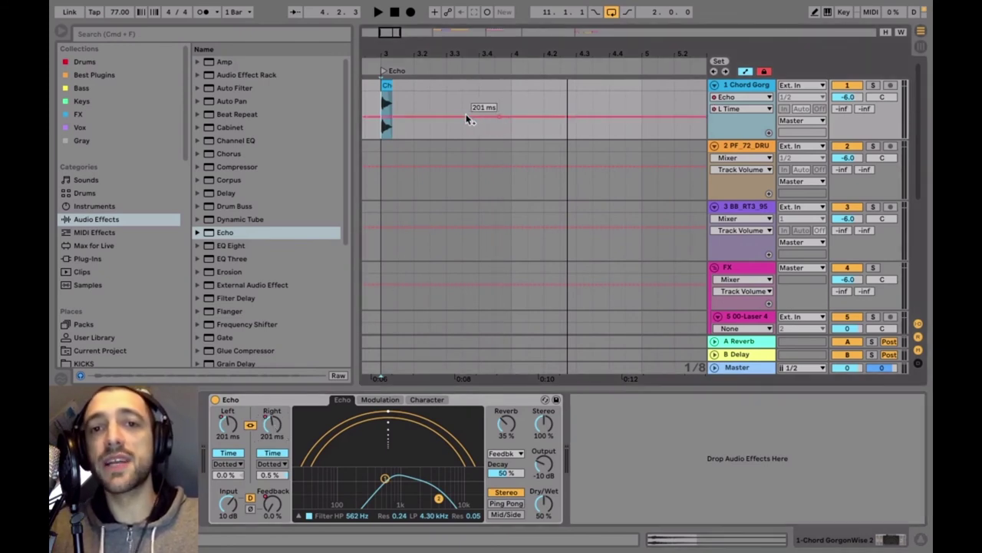
{"action": "left_click_drag", "start_coordinate": [500, 117], "coordinate": [576, 95]}
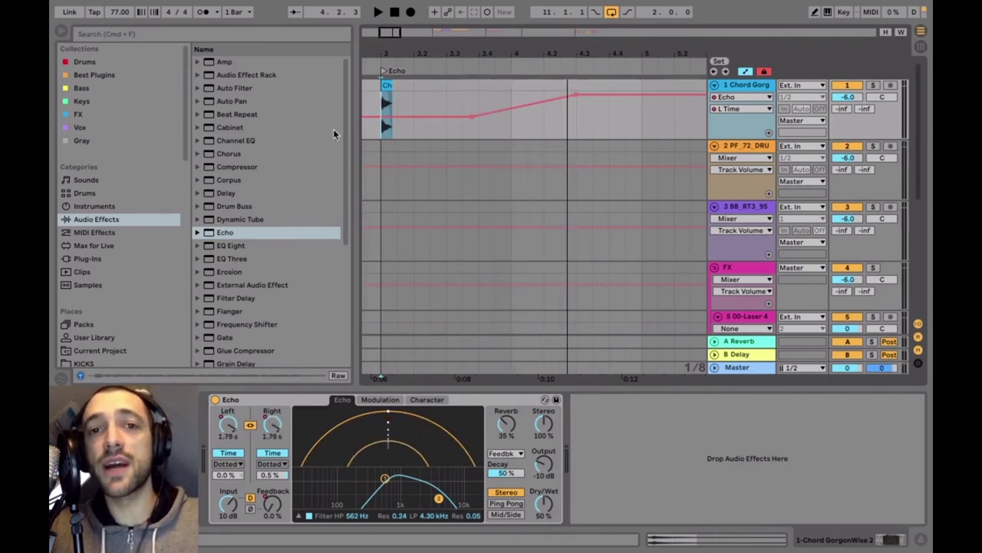
{"action": "key", "text": "space"}
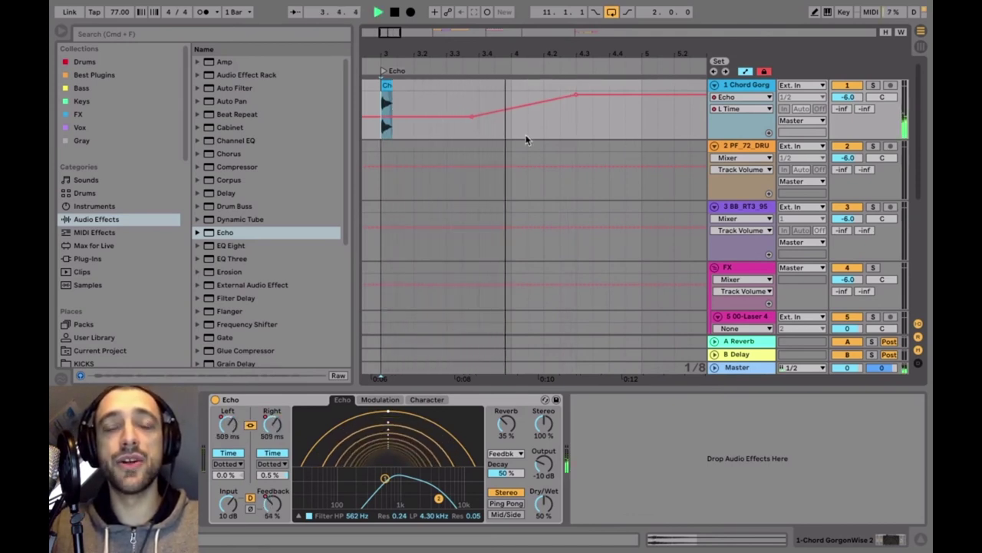
{"action": "key", "text": "space"}
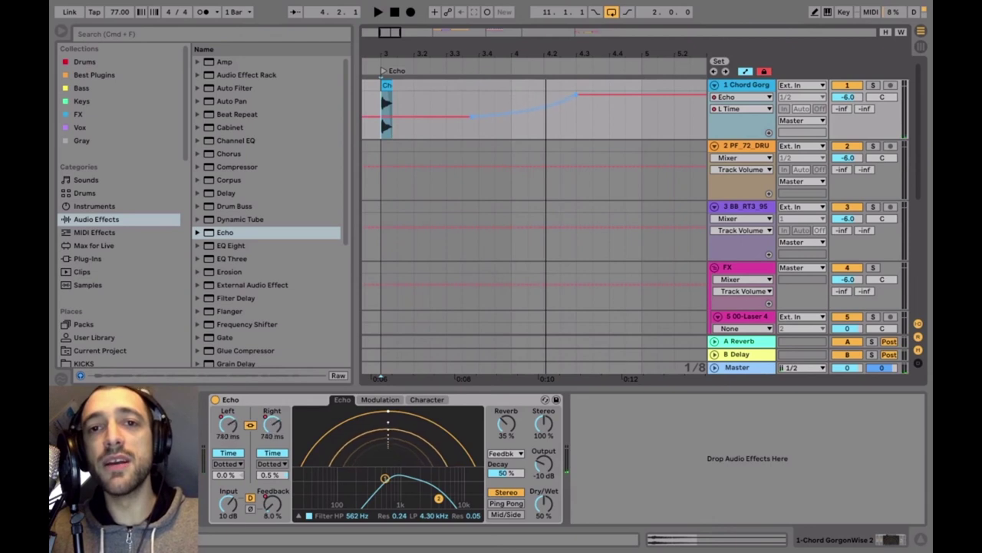
{"action": "left_click_drag", "start_coordinate": [528, 112], "coordinate": [432, 116]}
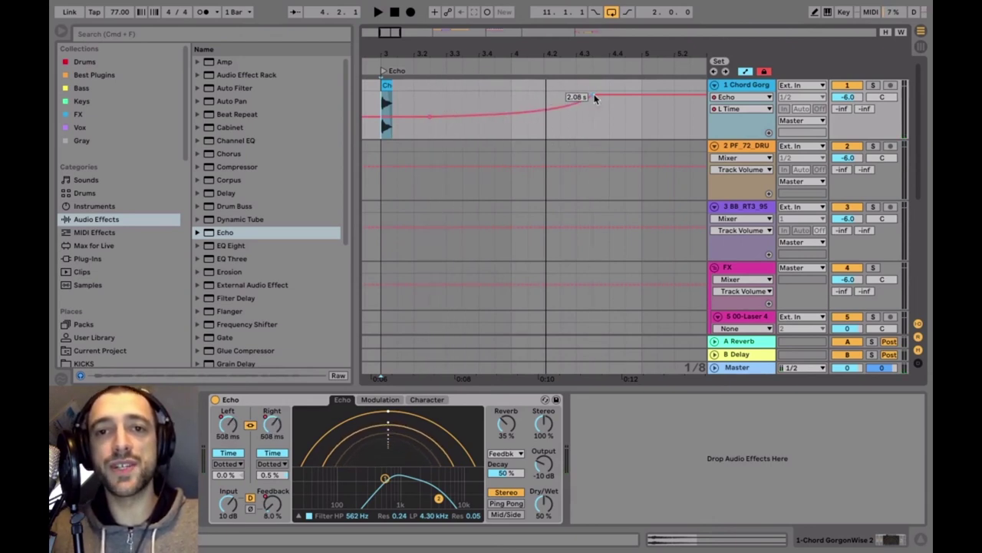
{"action": "key", "text": "space"}
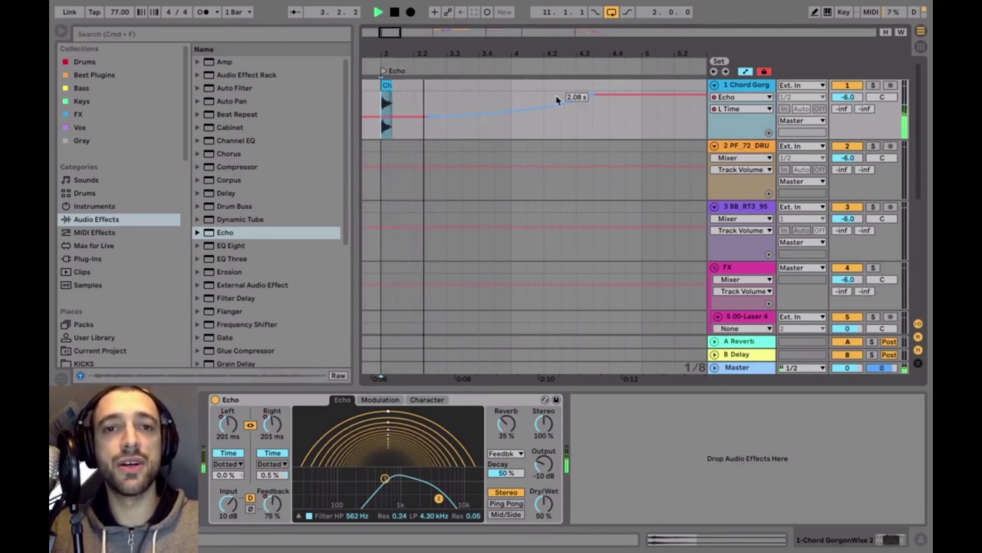
{"action": "left_click_drag", "start_coordinate": [555, 95], "coordinate": [559, 134]}
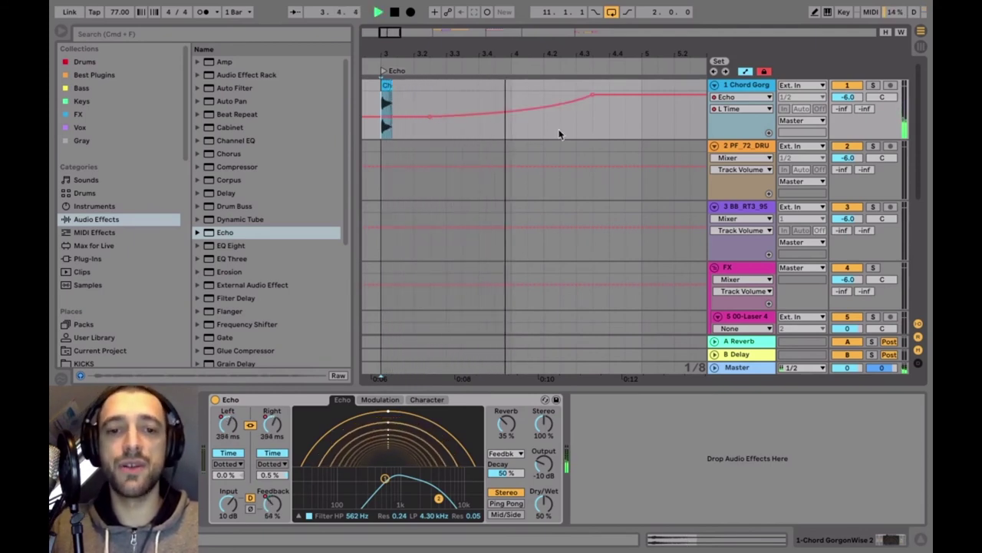
{"action": "key", "text": "space"}
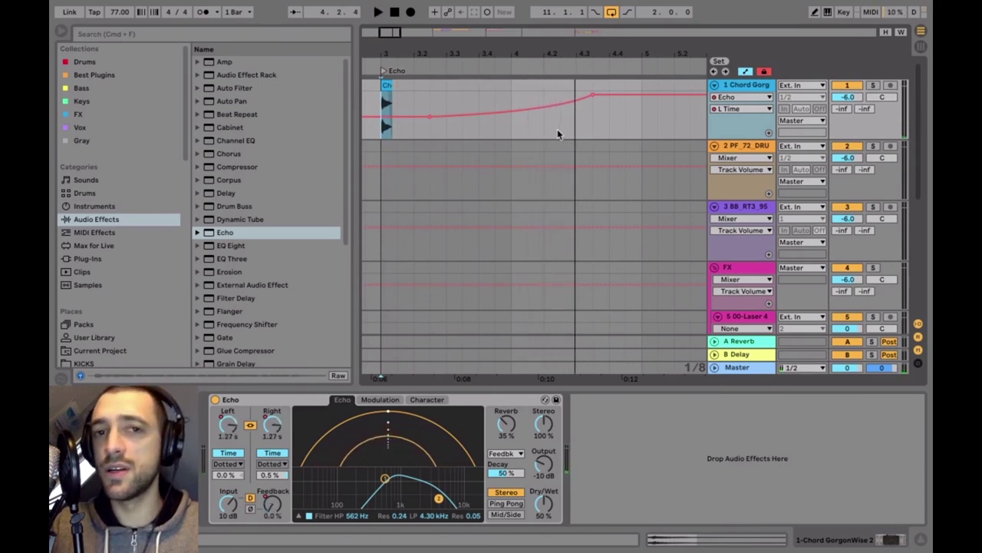
Set Echo's delay modulation (Dly < Mod) to 38% in the Modulation tab
{"action": "left_click", "coordinate": [381, 400]}
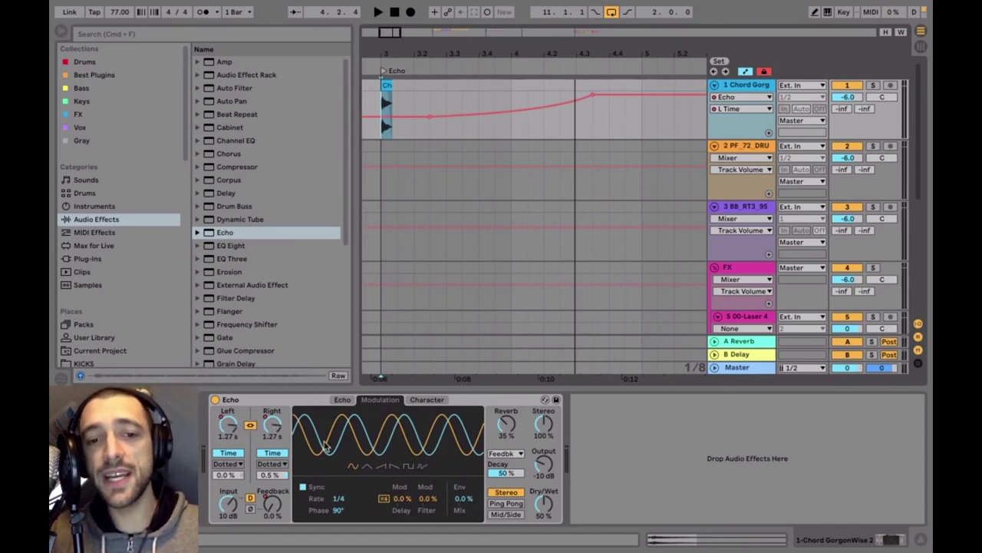
{"action": "left_click", "coordinate": [403, 500]}
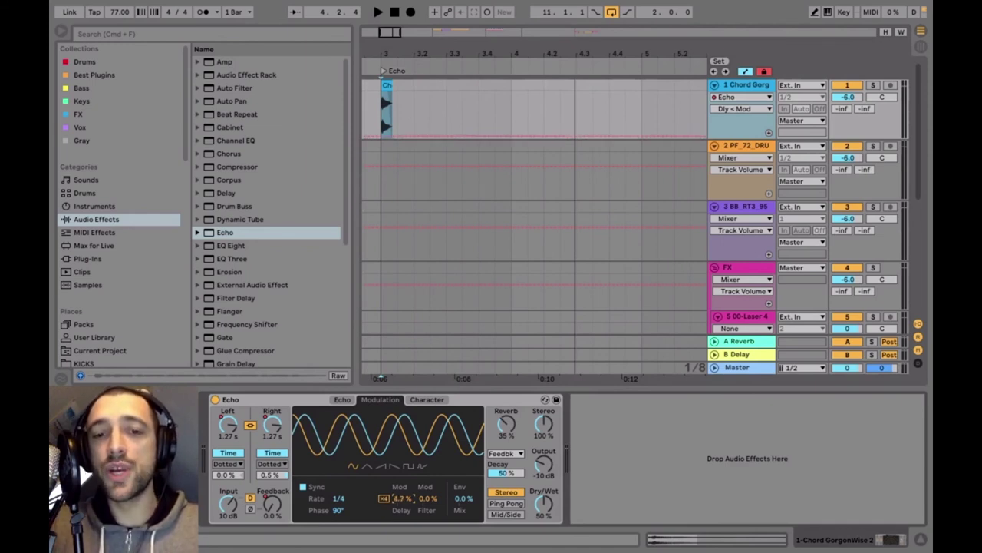
{"action": "left_click_drag", "start_coordinate": [402, 499], "coordinate": [403, 505]}
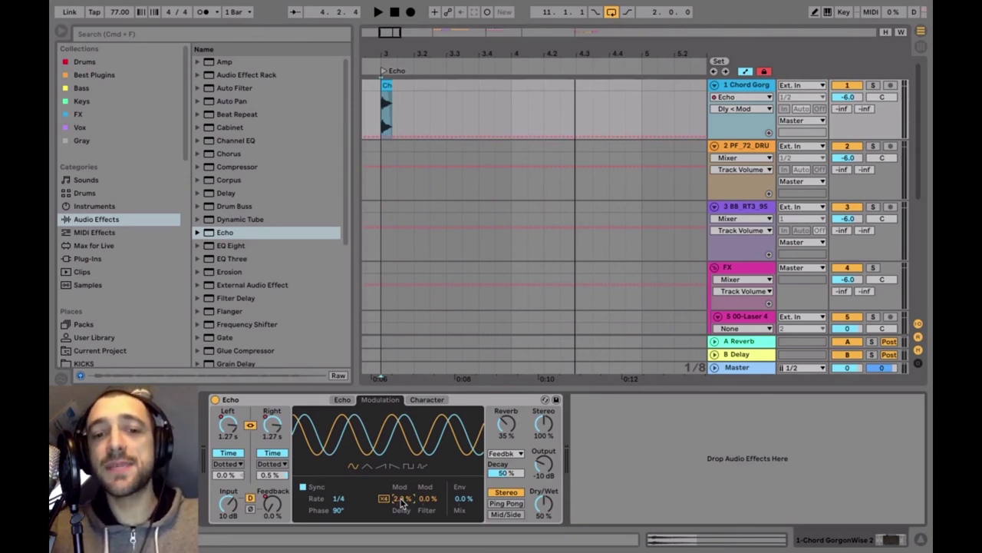
Move the L Time breakpoint later, delete the 19% Feedback breakpoint, and play from the start
{"action": "left_click", "coordinate": [228, 424]}
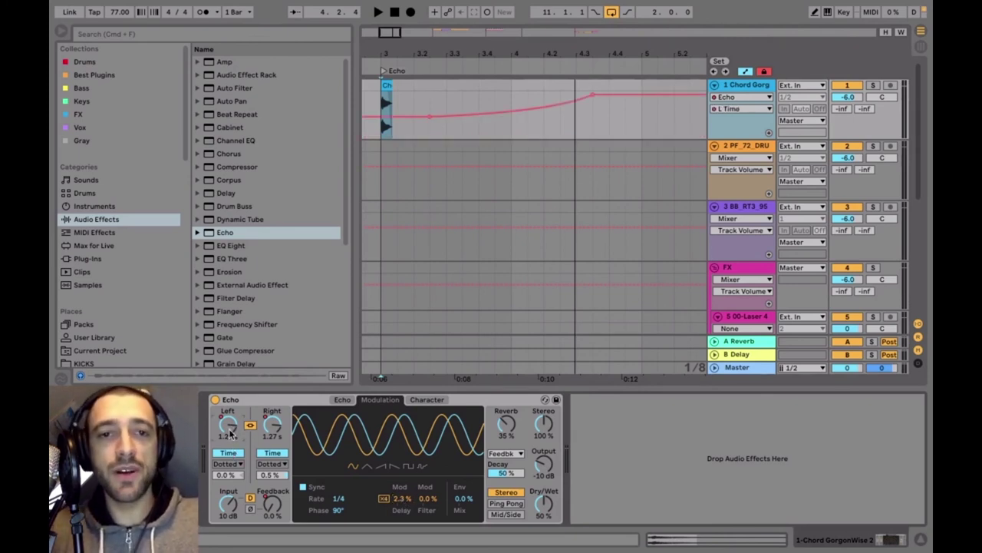
{"action": "left_click_drag", "start_coordinate": [429, 116], "coordinate": [645, 139]}
{"action": "left_click", "coordinate": [266, 506]}
{"action": "left_click", "coordinate": [635, 128]}
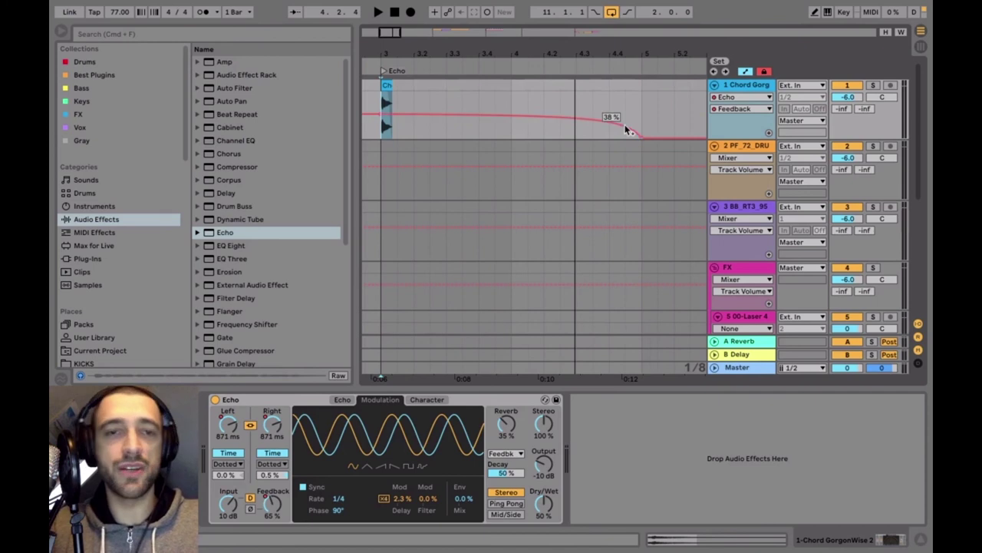
{"action": "left_click", "coordinate": [383, 108]}
{"action": "key", "text": "space"}
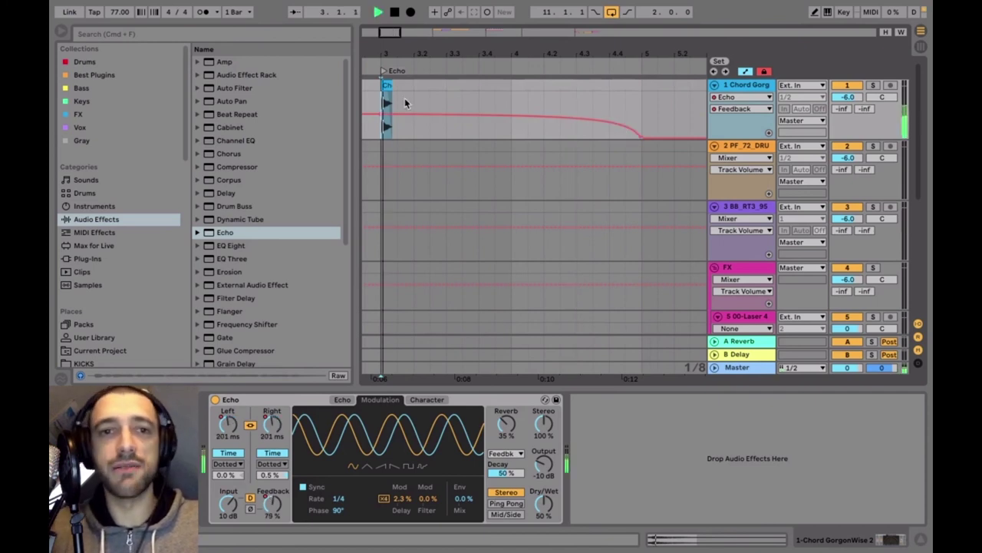
{"action": "left_click", "coordinate": [402, 499]}
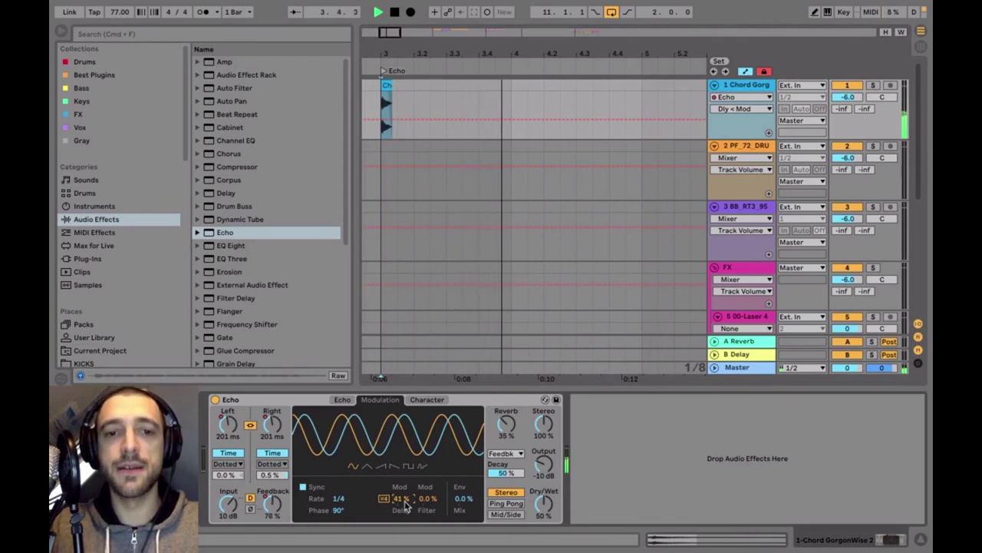
{"action": "key", "text": "space"}
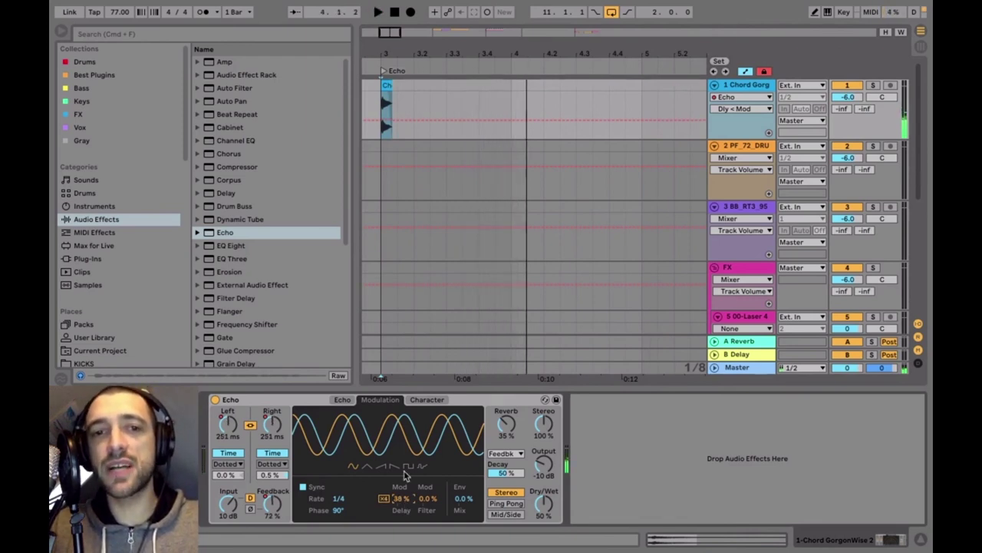
Hide the automation lanes and trim Echo's delay modulation to 23% while playing the chords
{"action": "left_click", "coordinate": [677, 102]}
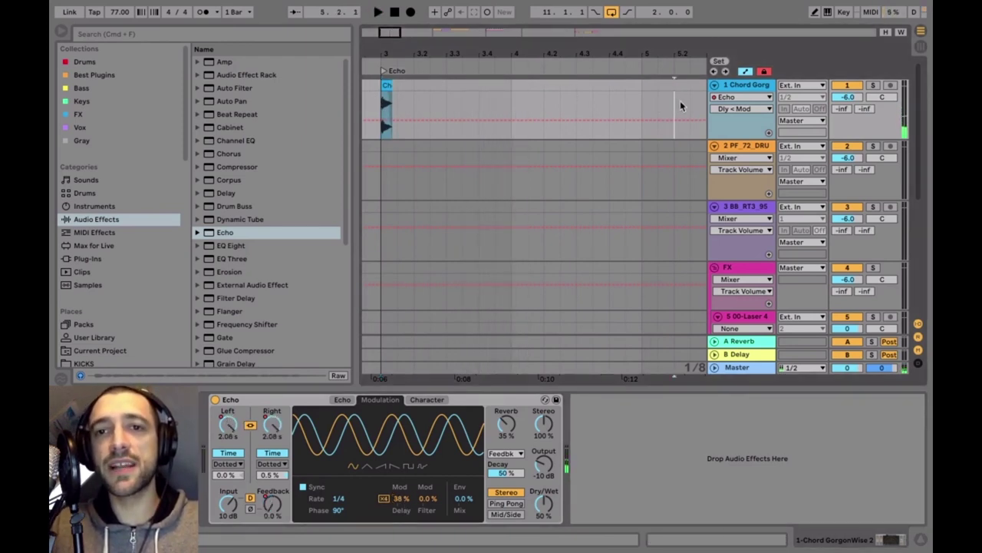
{"action": "key", "text": "a"}
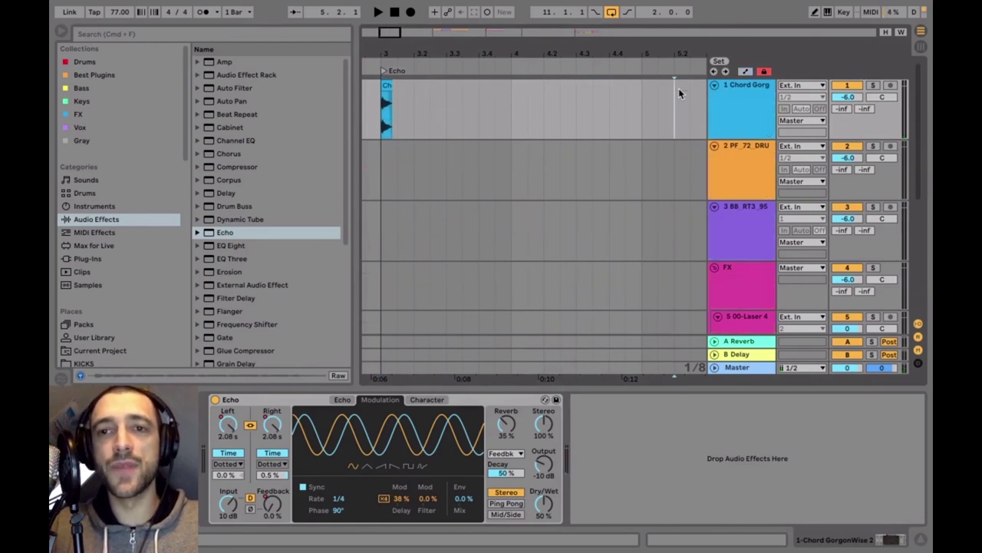
{"action": "left_click", "coordinate": [384, 123]}
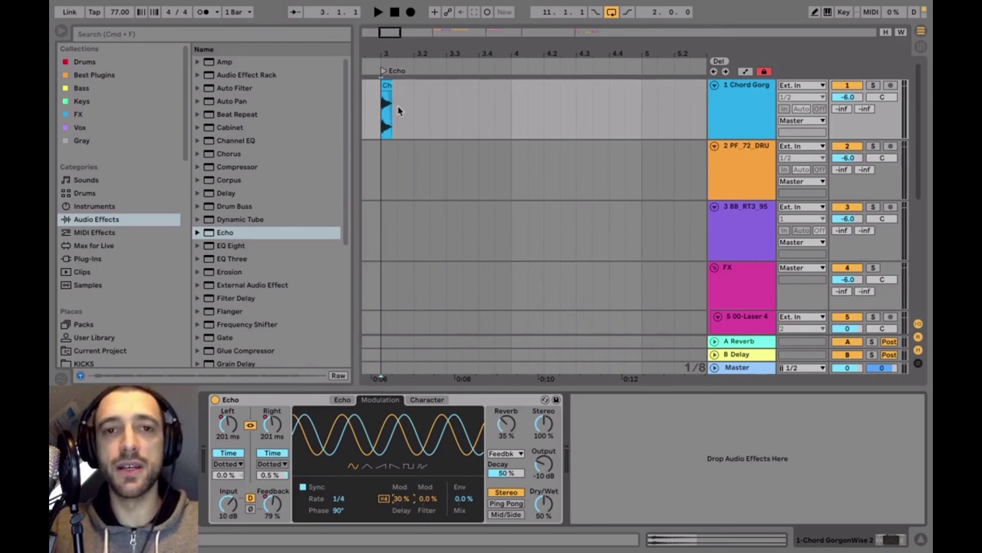
{"action": "key", "text": "space"}
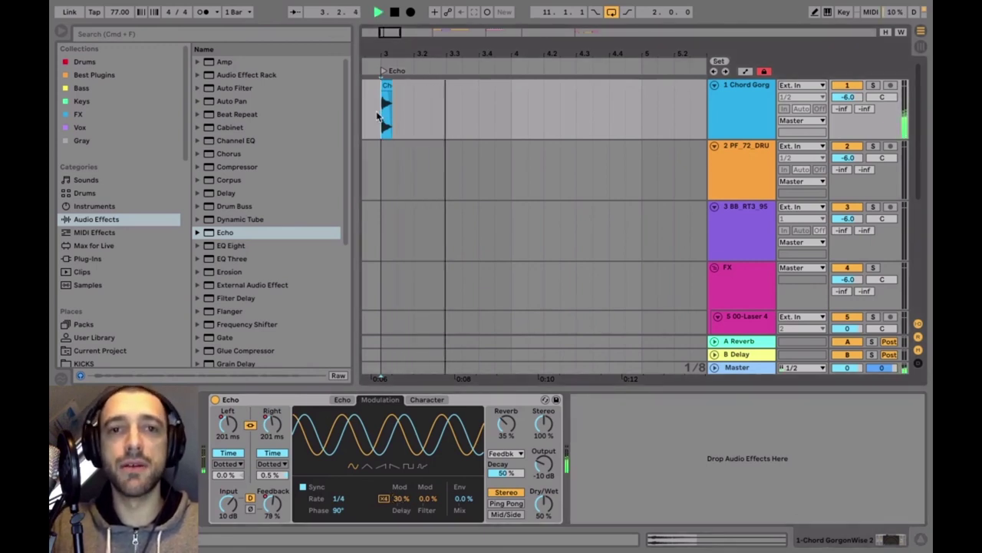
{"action": "left_click", "coordinate": [384, 499]}
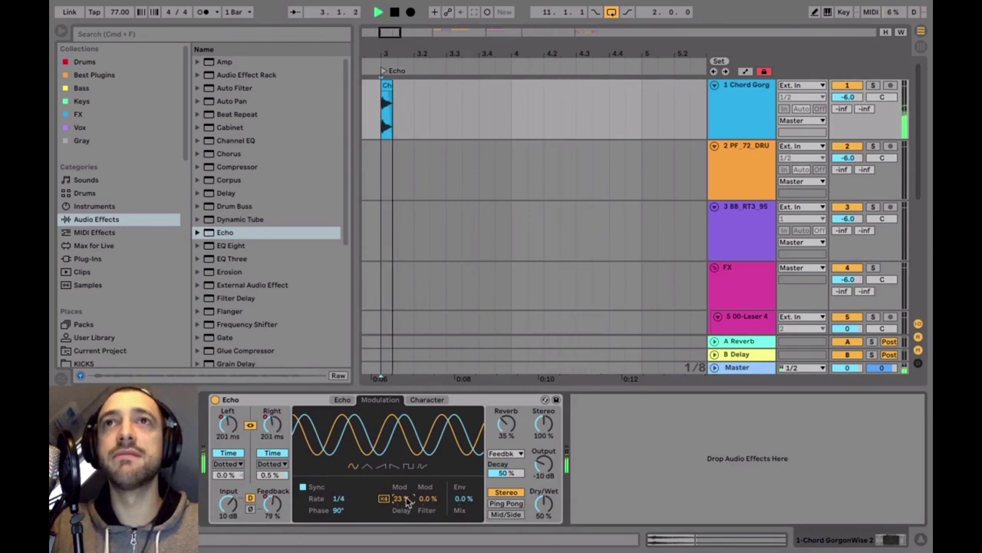
{"action": "key", "text": "space"}
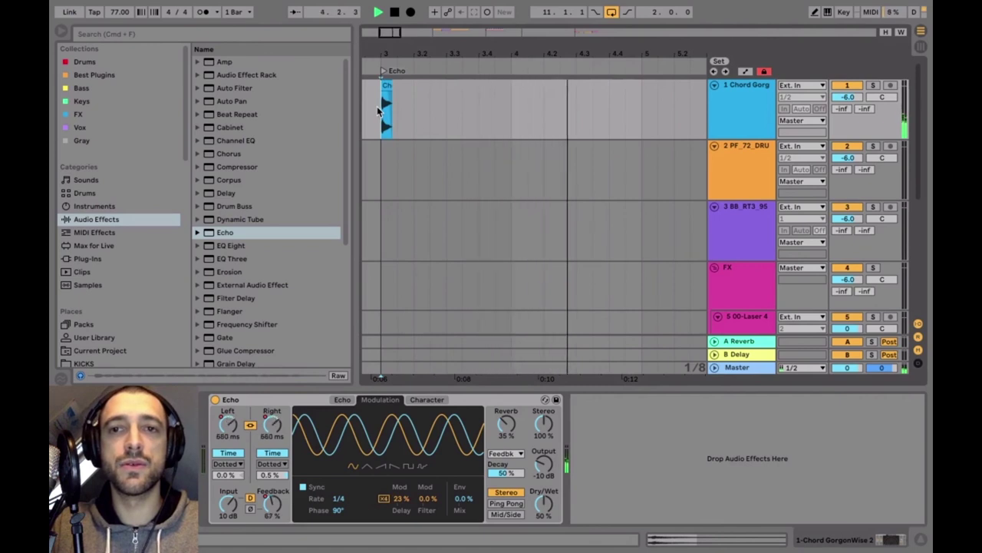
{"action": "key", "text": "space"}
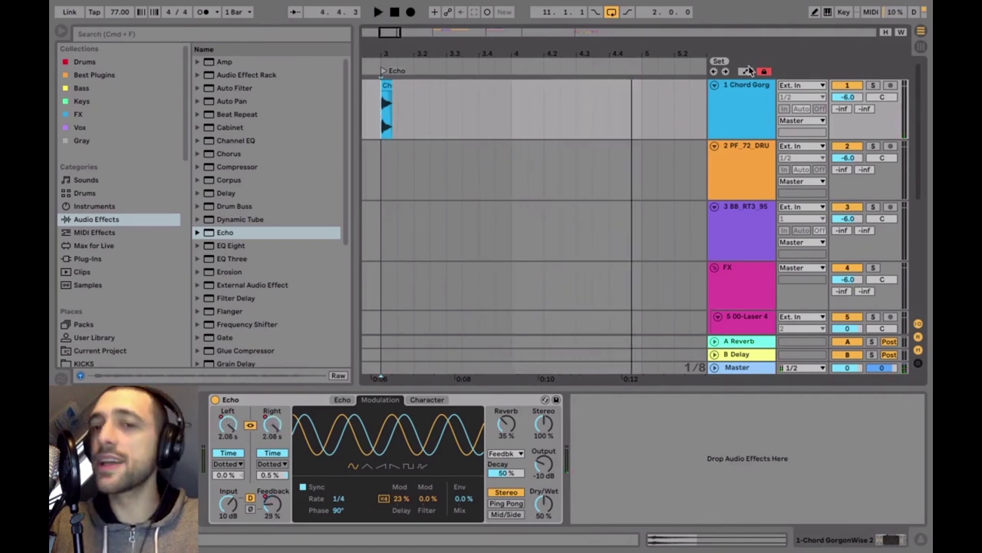
Add an armed audio track with Resampling input and record the echoed chords from the clip start
{"action": "left_click", "coordinate": [746, 122]}
{"action": "key", "text": "super+t"}
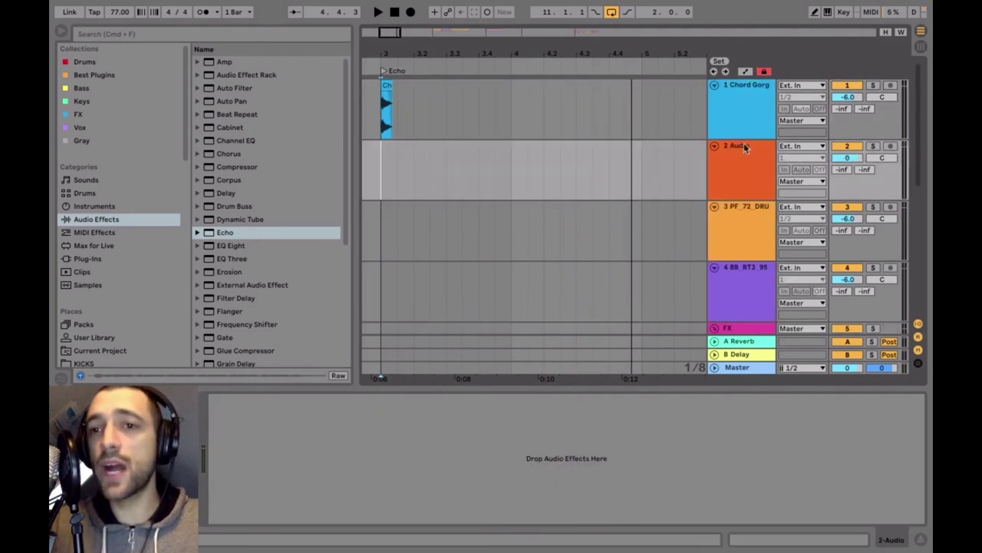
{"action": "left_click", "coordinate": [789, 149]}
{"action": "left_click", "coordinate": [798, 190]}
{"action": "left_click", "coordinate": [891, 147]}
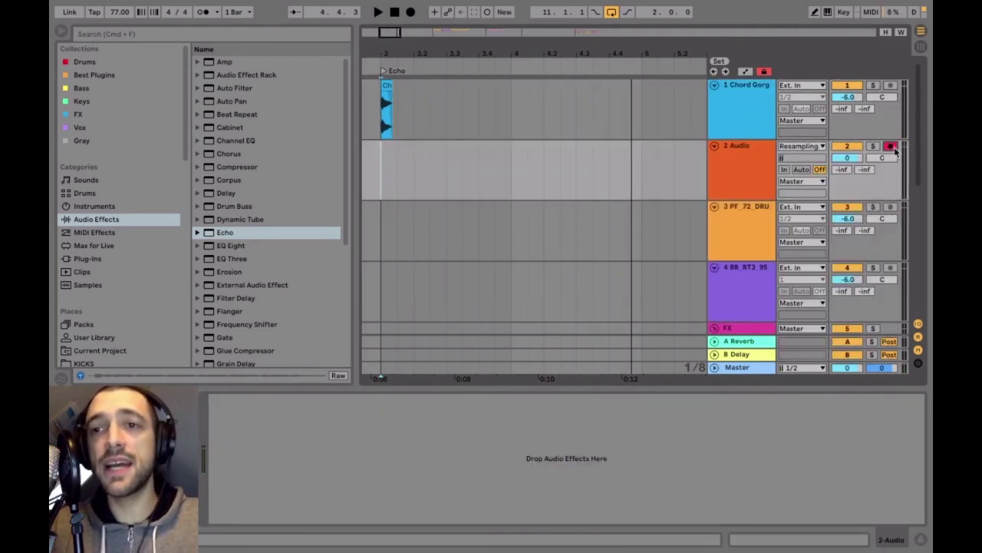
{"action": "left_click", "coordinate": [385, 152]}
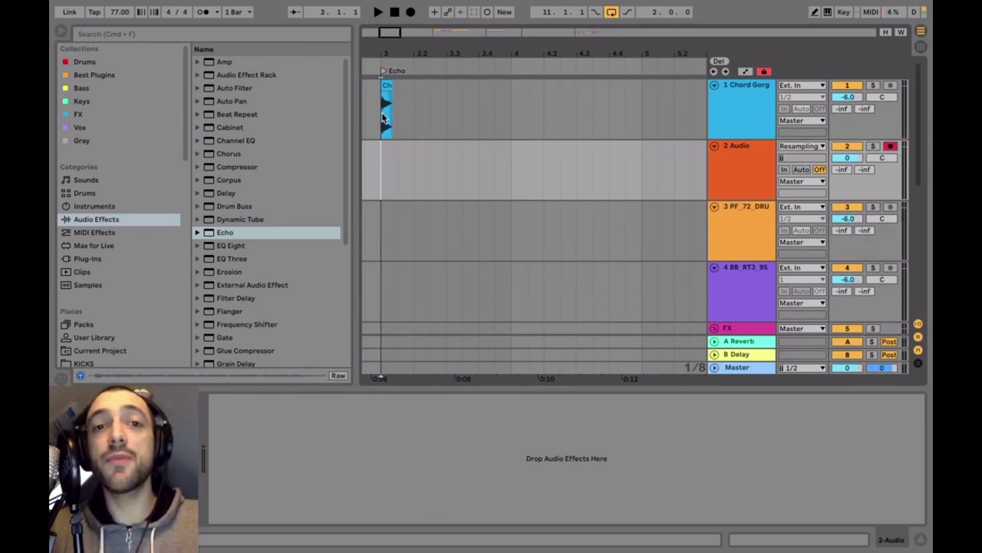
{"action": "left_click", "coordinate": [412, 18]}
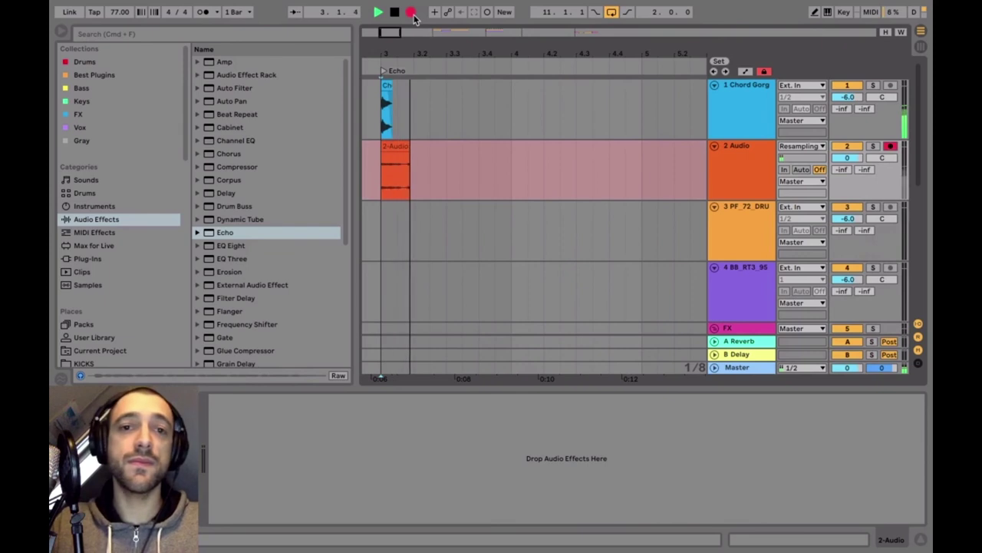